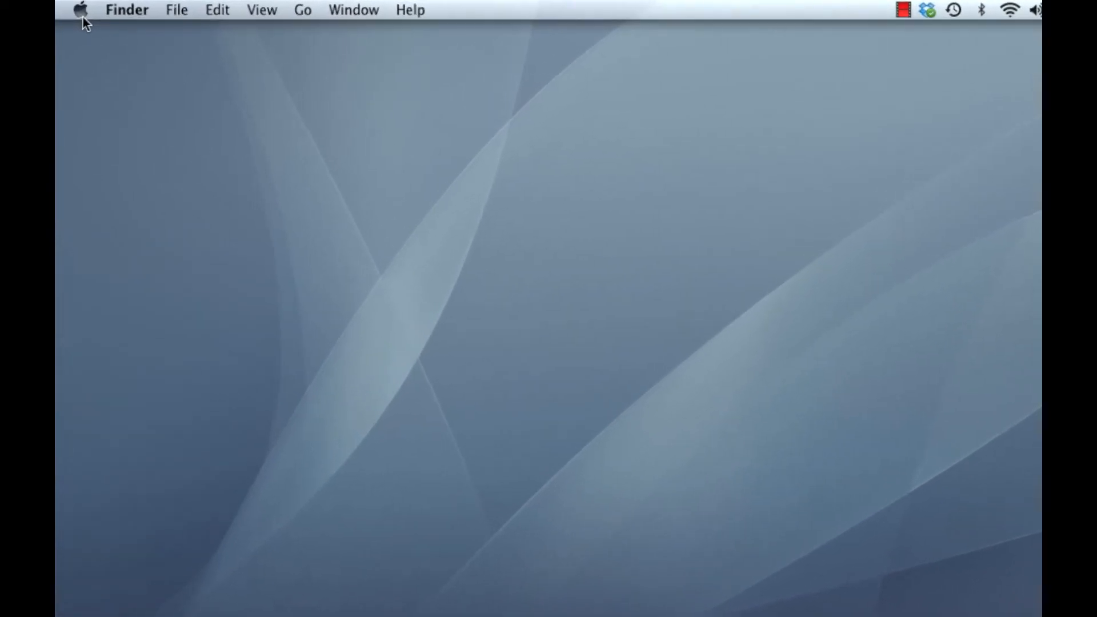
Step: Check the installed OS X version in the About This Mac window, and close it
{"action": "left_click", "coordinate": [76, 10]}
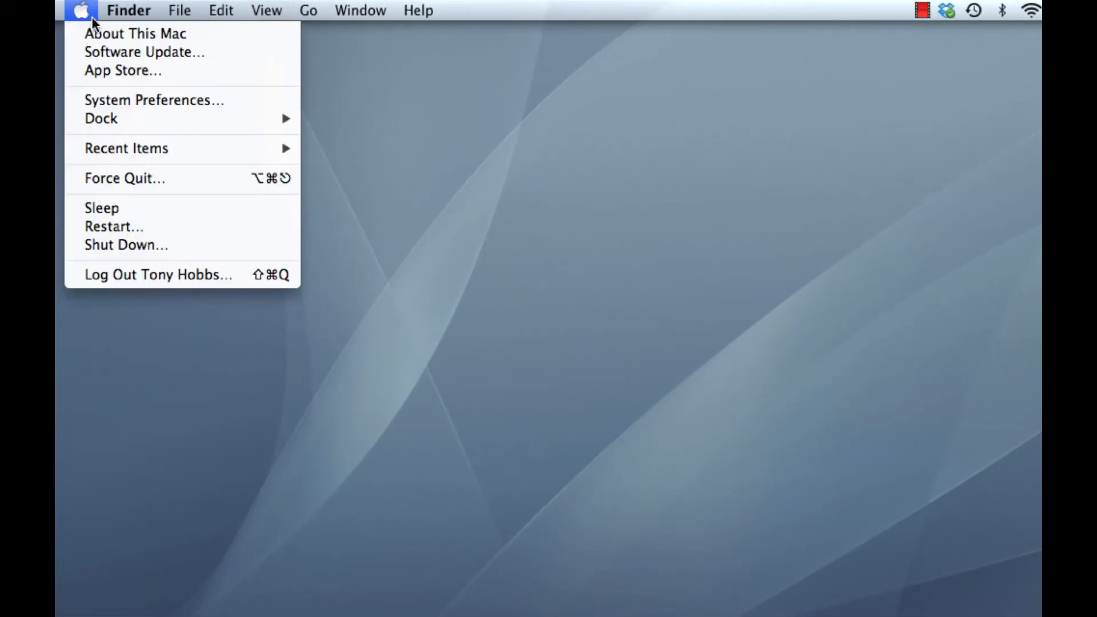
{"action": "left_click", "coordinate": [112, 34]}
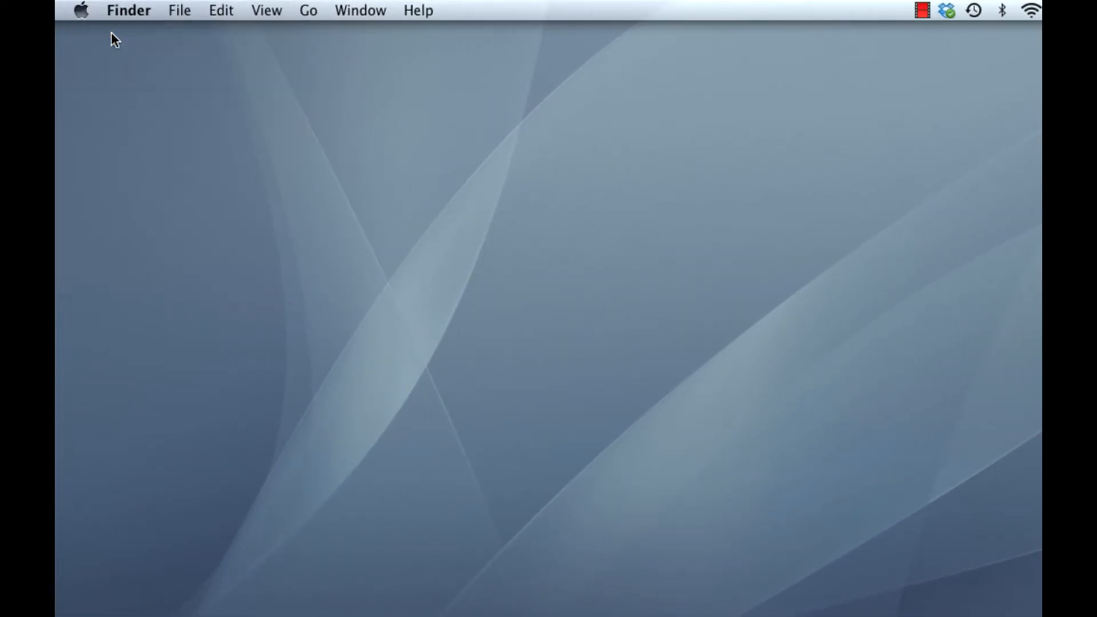
{"action": "left_click_drag", "start_coordinate": [595, 118], "coordinate": [199, 64]}
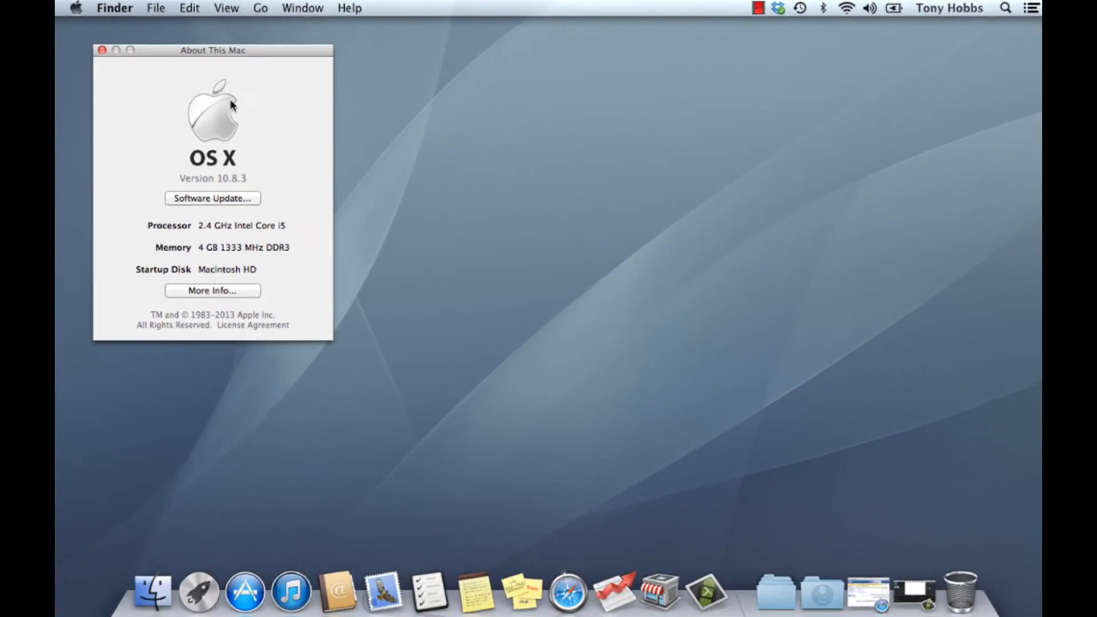
{"action": "left_click", "coordinate": [102, 51]}
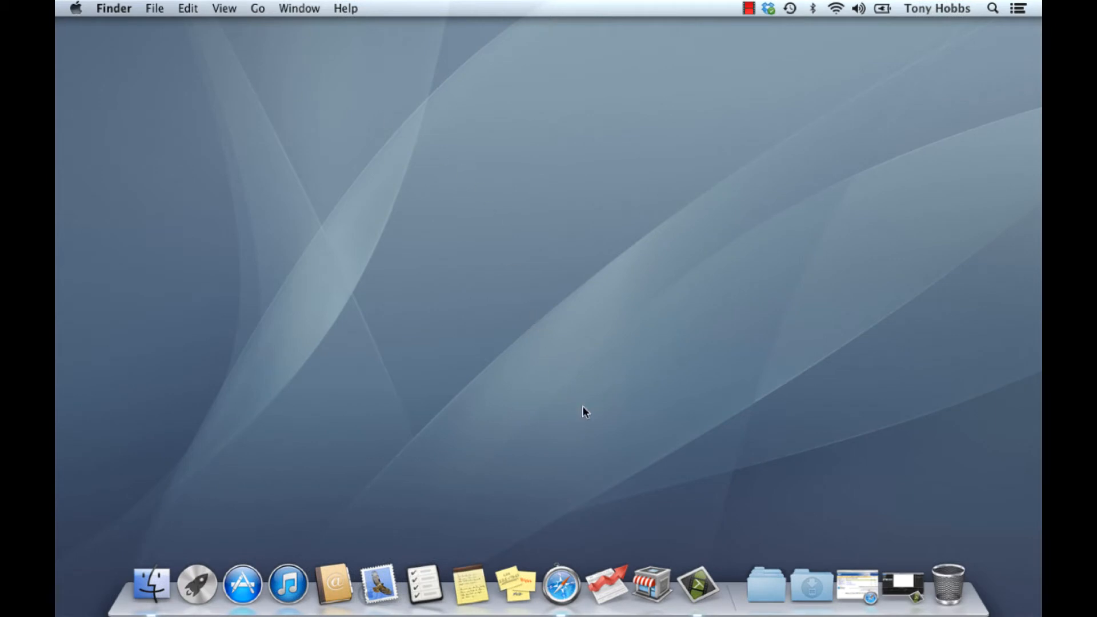
Step: Launch AccountEdge Plus Network Edition, view its registration details for the serial number, and close its windows
{"action": "left_click", "coordinate": [608, 574]}
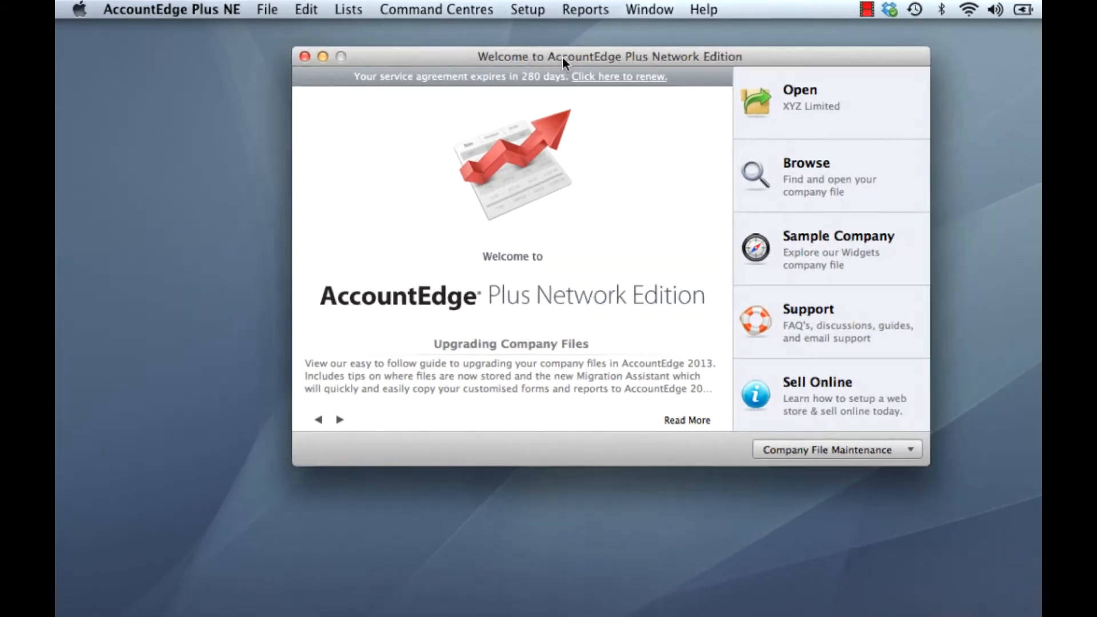
{"action": "left_click_drag", "start_coordinate": [562, 57], "coordinate": [307, 59]}
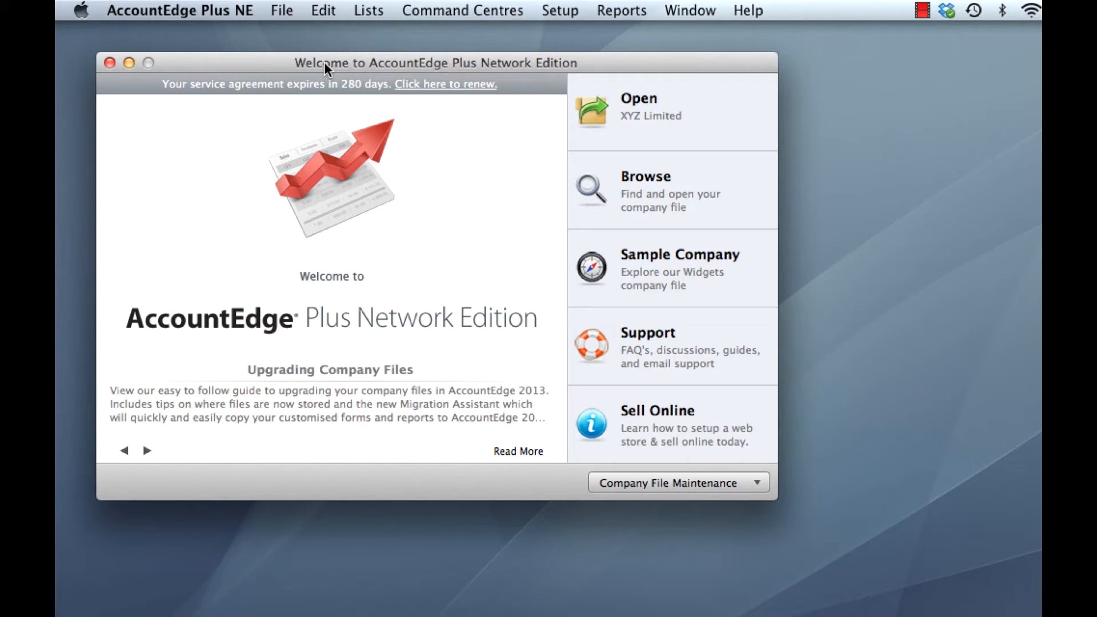
{"action": "left_click", "coordinate": [200, 9]}
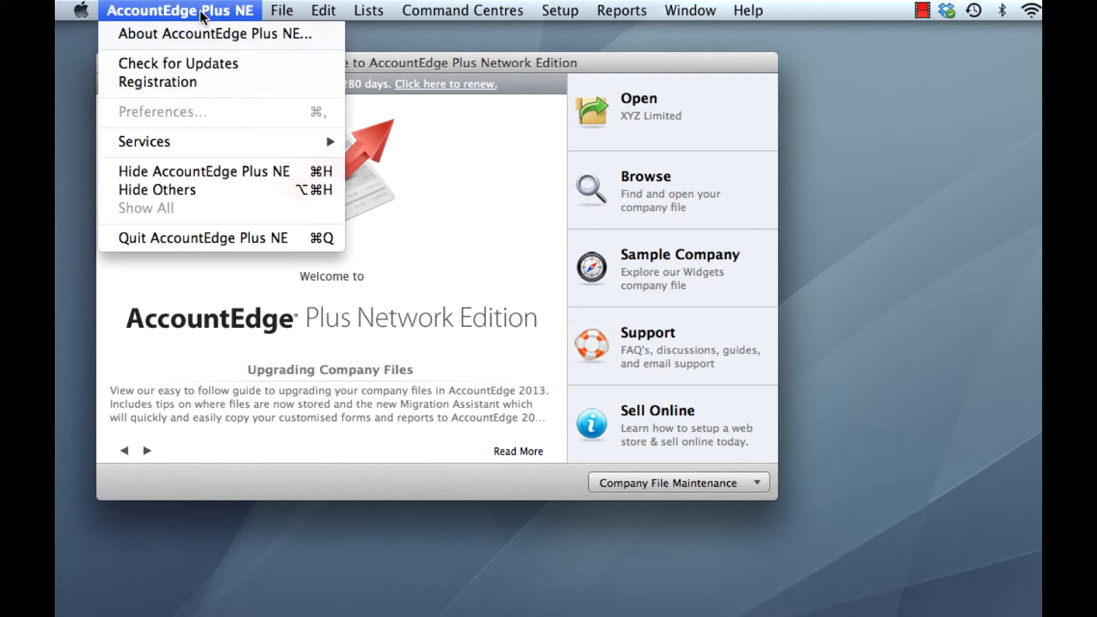
{"action": "left_click", "coordinate": [204, 85]}
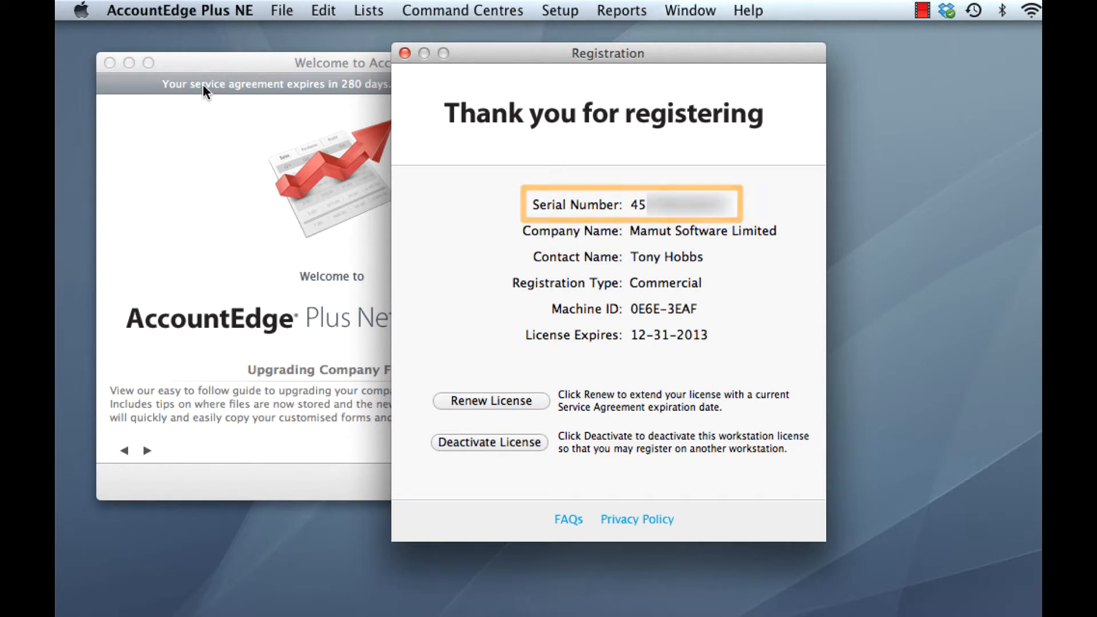
{"action": "key", "text": "super+w"}
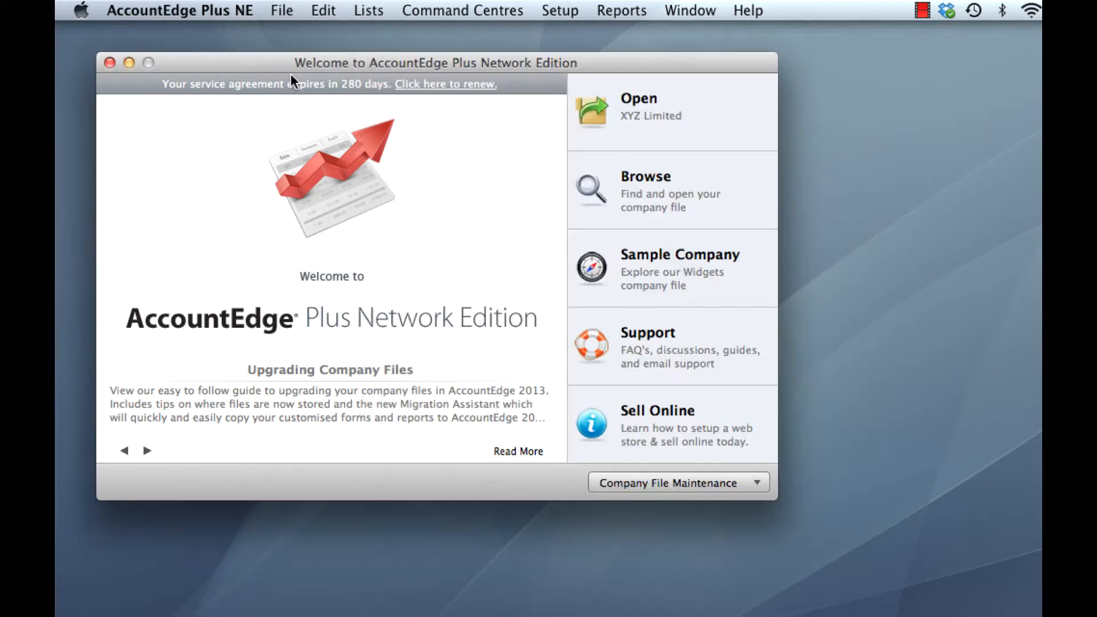
{"action": "left_click", "coordinate": [108, 62]}
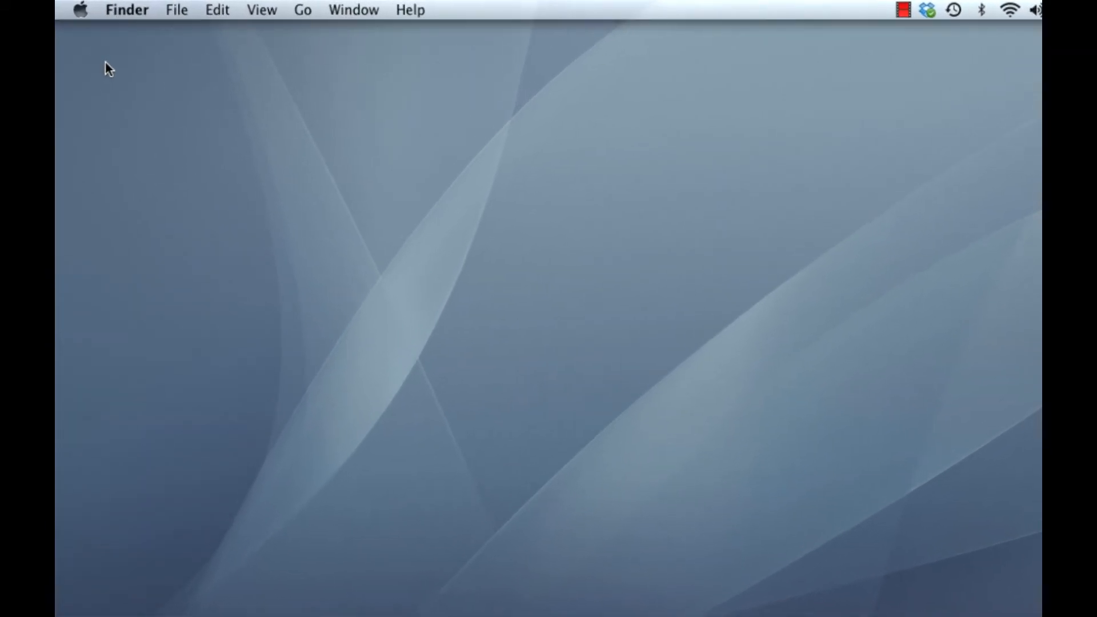
Step: Open the AccountEdge pane in System Preferences, allowing System Preferences to quit and reopen
{"action": "left_click", "coordinate": [80, 14]}
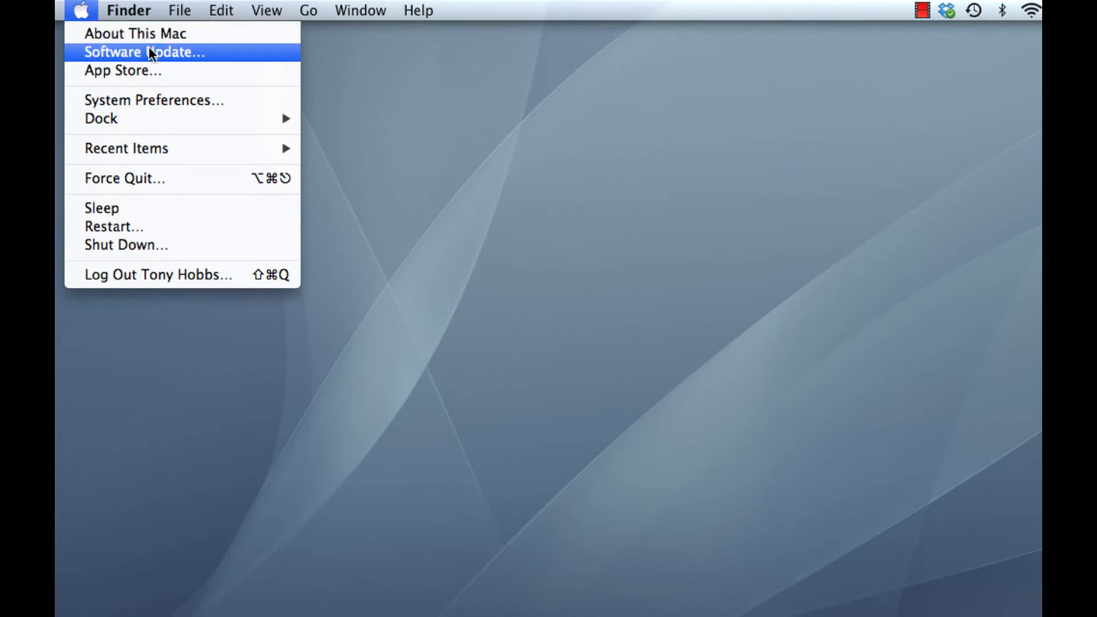
{"action": "left_click", "coordinate": [174, 103]}
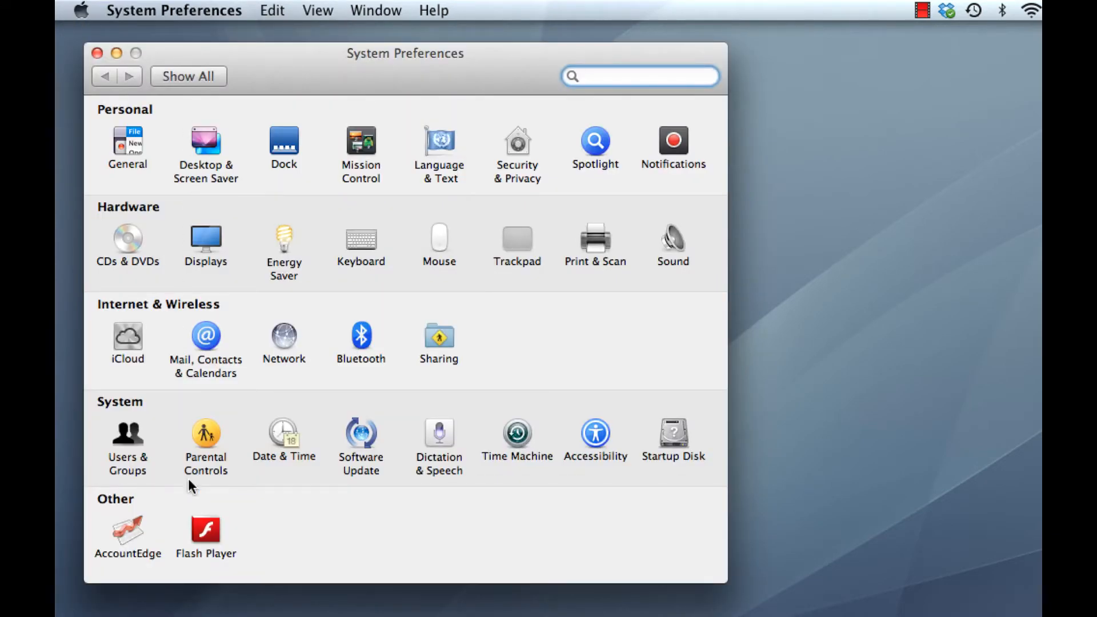
{"action": "left_click", "coordinate": [131, 530]}
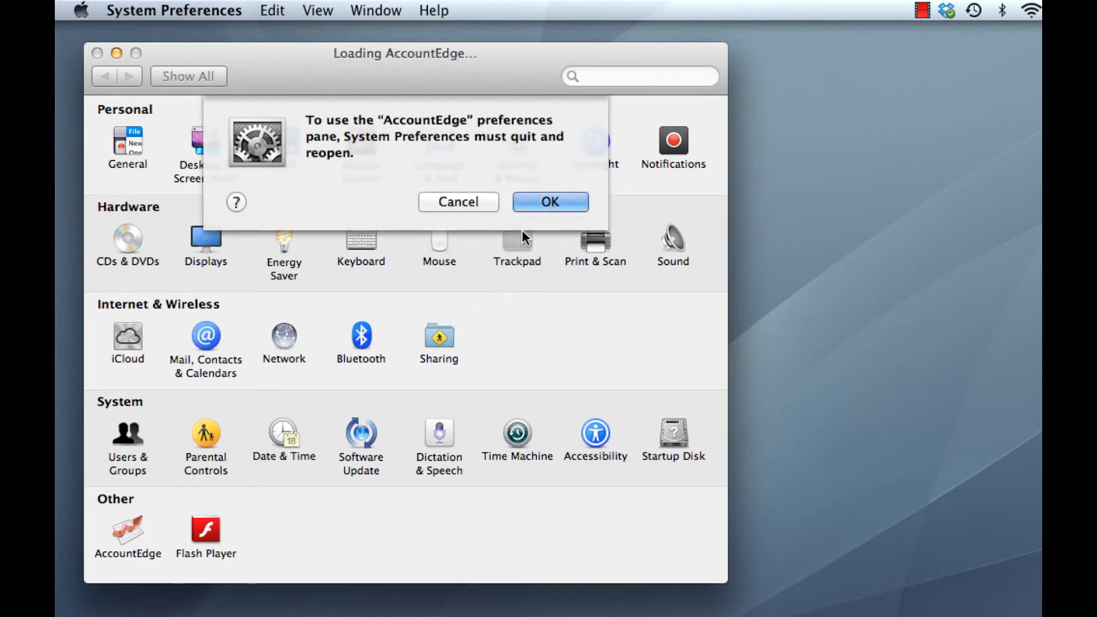
{"action": "left_click", "coordinate": [537, 201]}
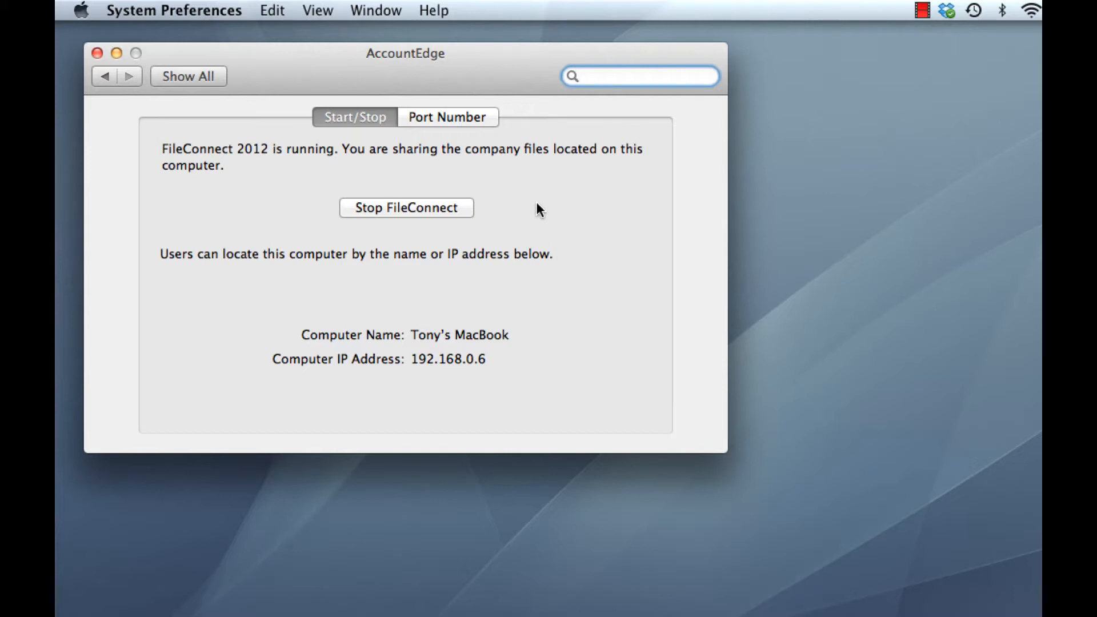
Step: Stop FileConnect 2012, authorising the change with the account password, and close System Preferences
{"action": "left_click", "coordinate": [410, 207]}
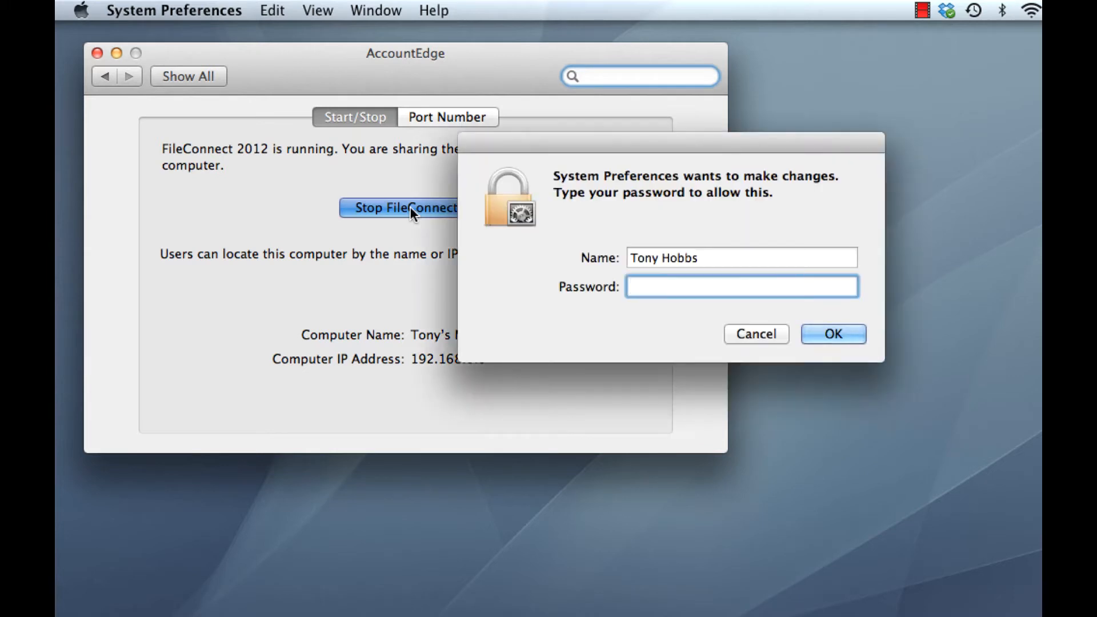
{"action": "type", "text": "•••••••••••••"}
{"action": "key", "text": "Return"}
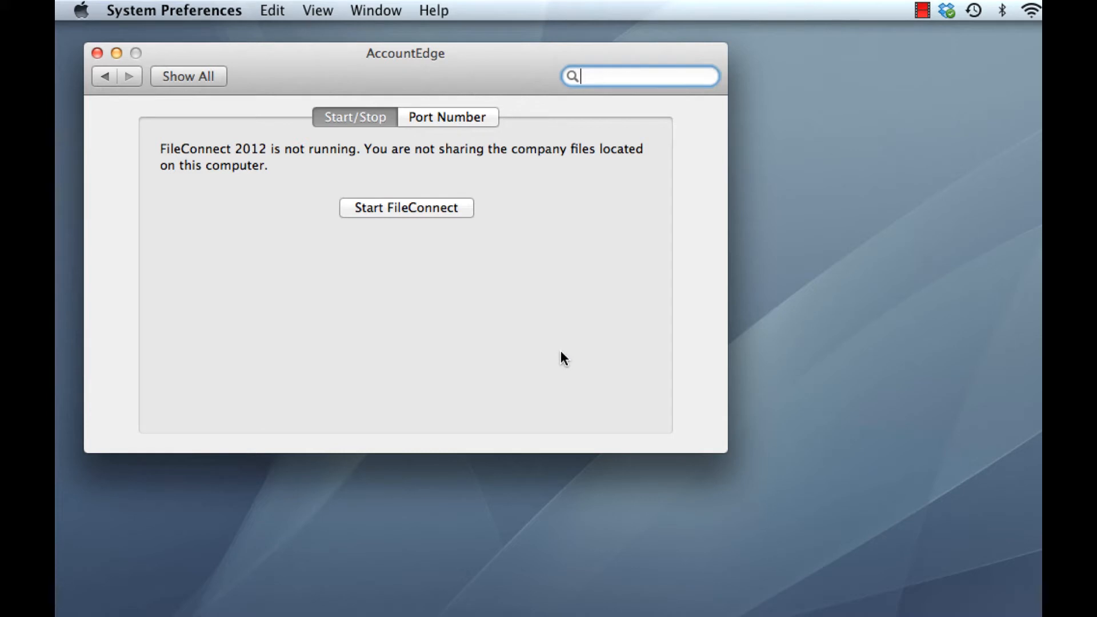
{"action": "left_click", "coordinate": [98, 53]}
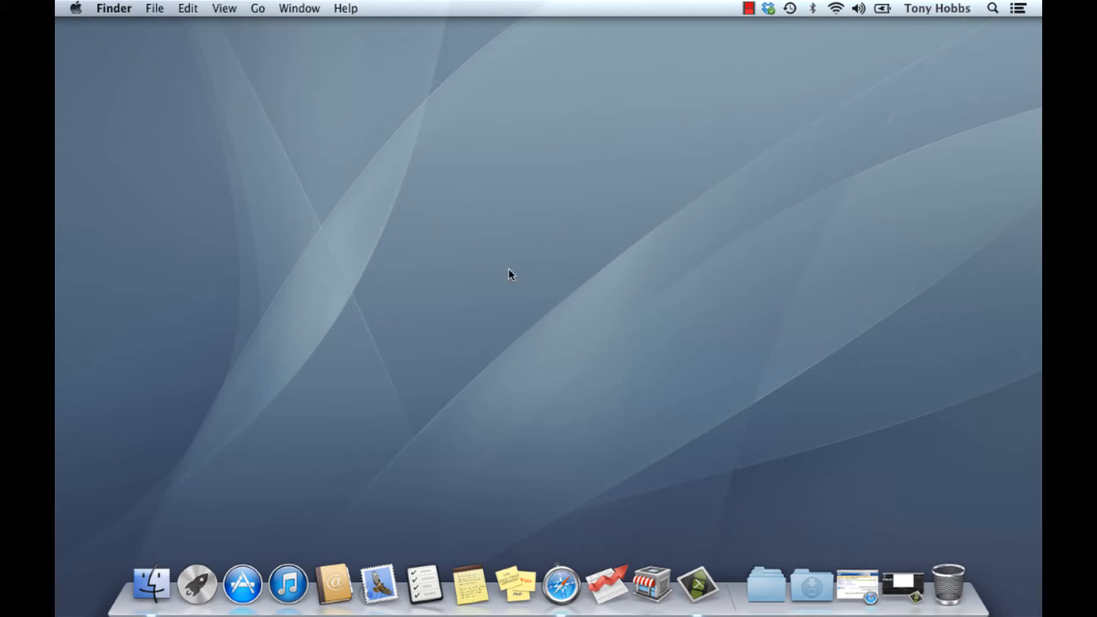
Step: Switch to Safari, download Mamut AccountEdge Plus Network Edition 2013 from the Mamut page, and show the downloads list
{"action": "left_click", "coordinate": [852, 582]}
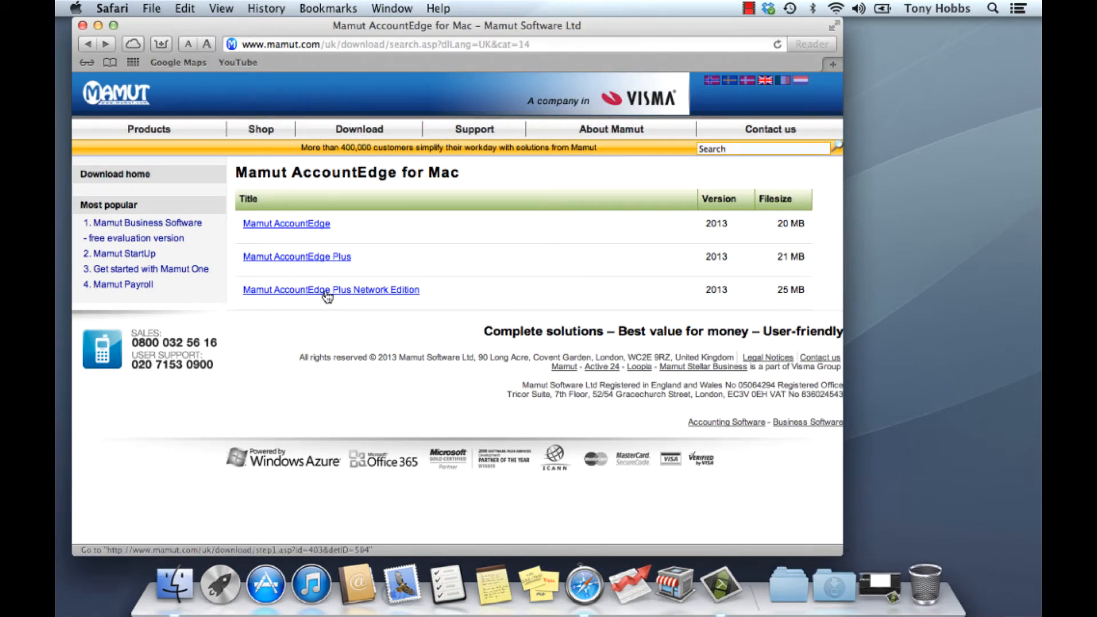
{"action": "left_click", "coordinate": [379, 291]}
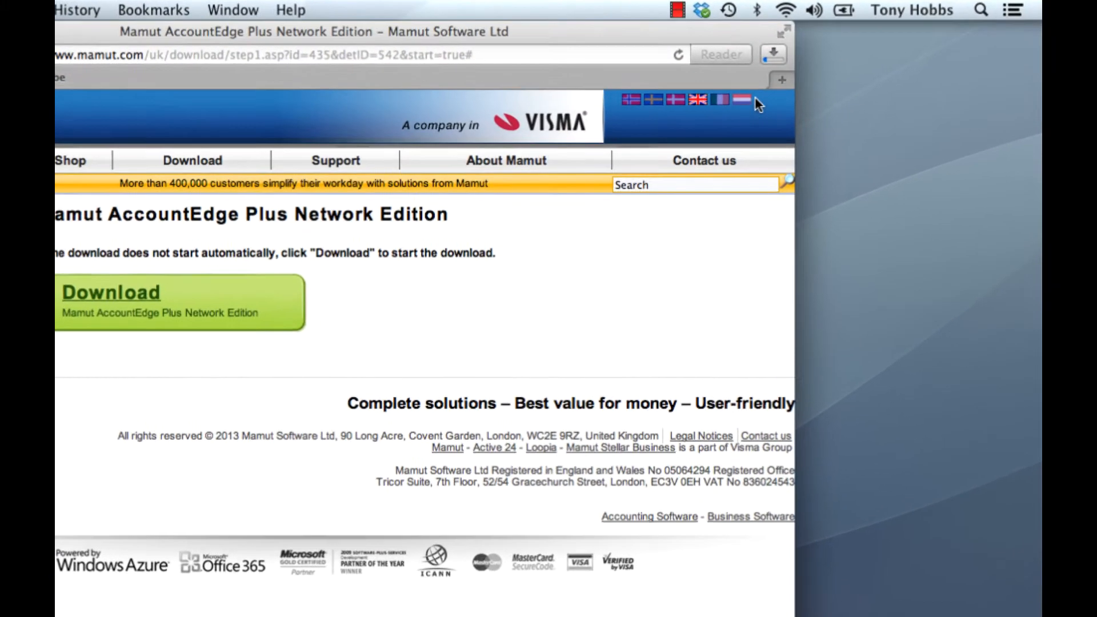
{"action": "left_click", "coordinate": [772, 55]}
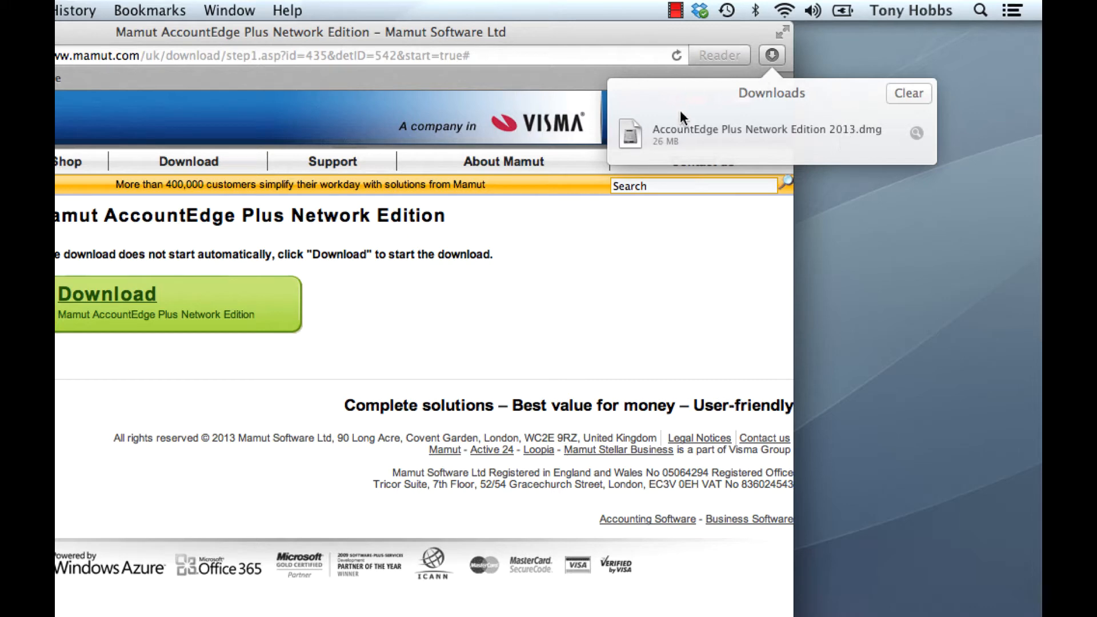
Step: Open the downloaded AccountEdge Plus Network Edition 2013.dmg, minimise the browser window, and agree to the disk image's licence
{"action": "double_click", "coordinate": [838, 144]}
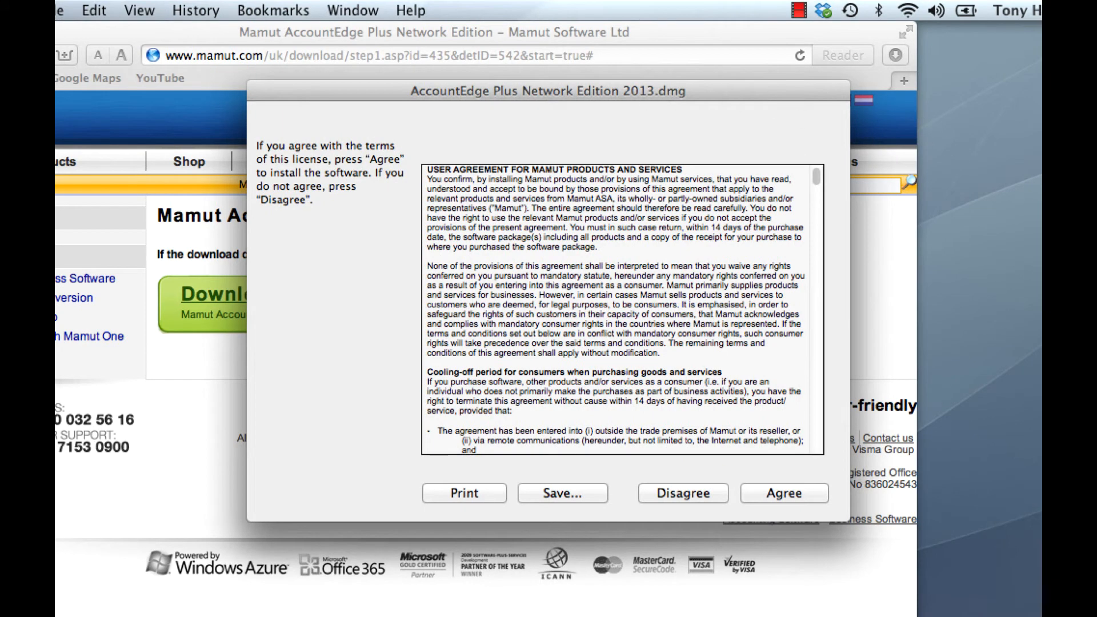
{"action": "key", "text": "super+m"}
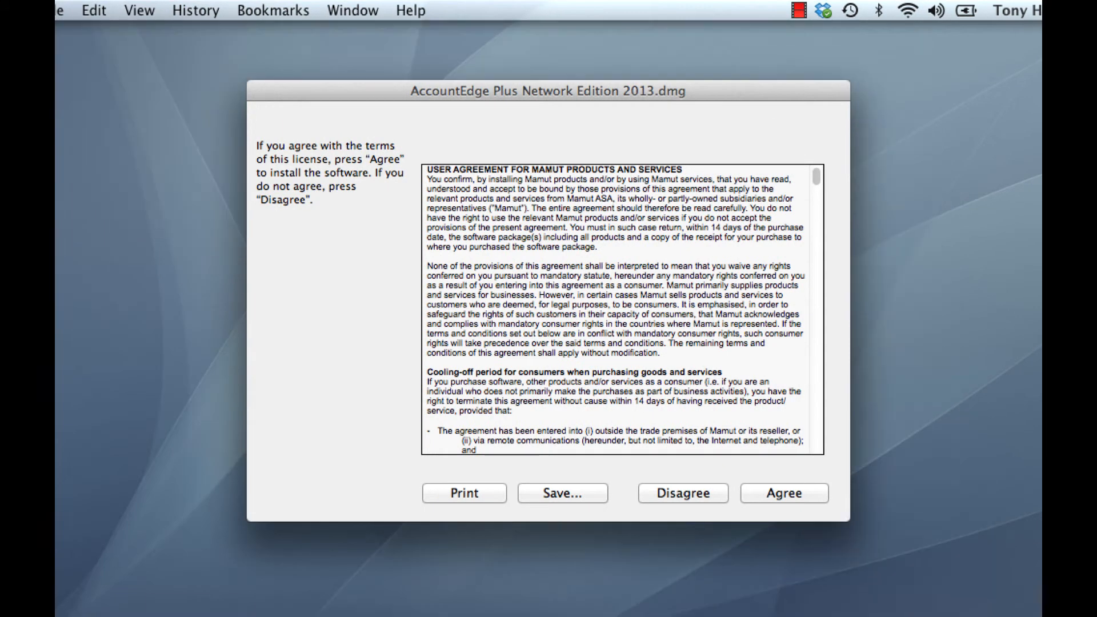
{"action": "left_click_drag", "start_coordinate": [513, 88], "coordinate": [512, 89]}
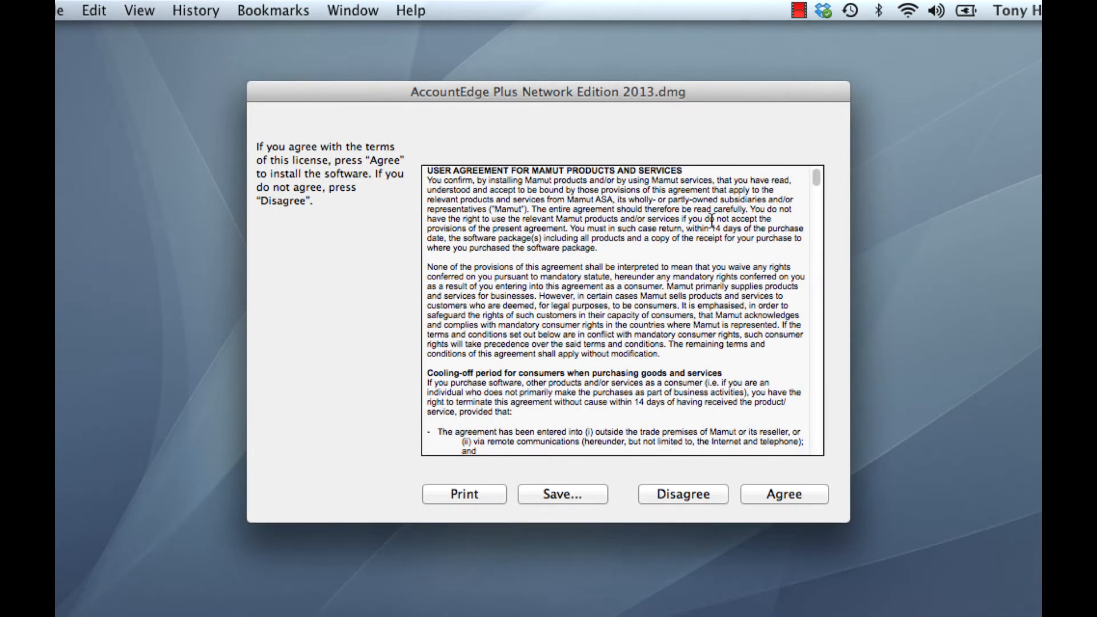
{"action": "left_click", "coordinate": [780, 498]}
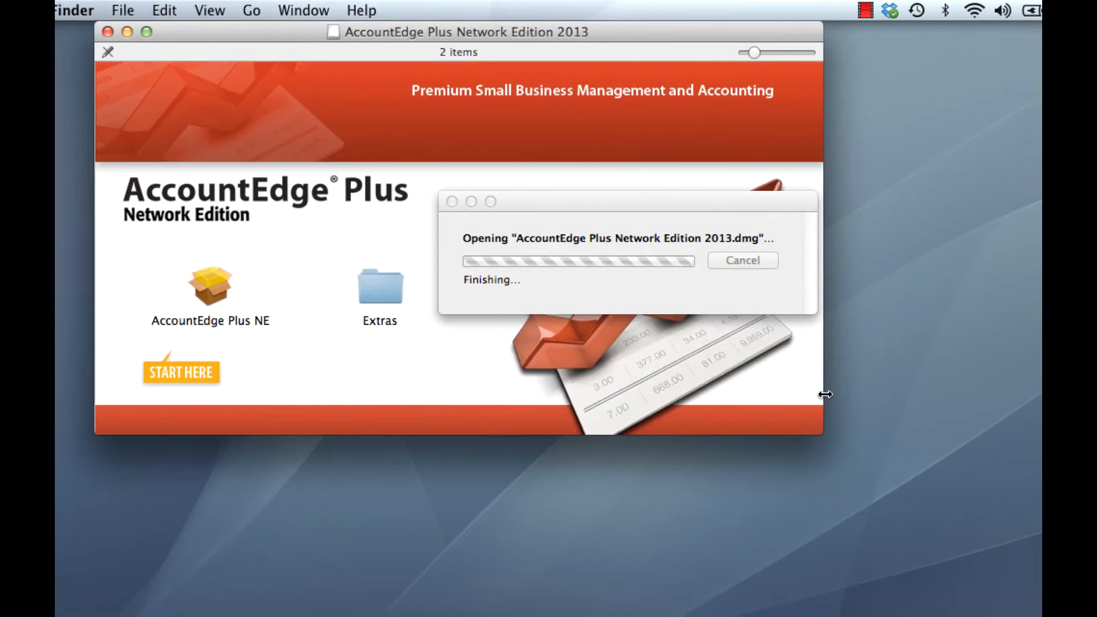
Step: Launch the AccountEdge Plus NE installer package and proceed to the installation type, agreeing to the software license
{"action": "double_click", "coordinate": [210, 288]}
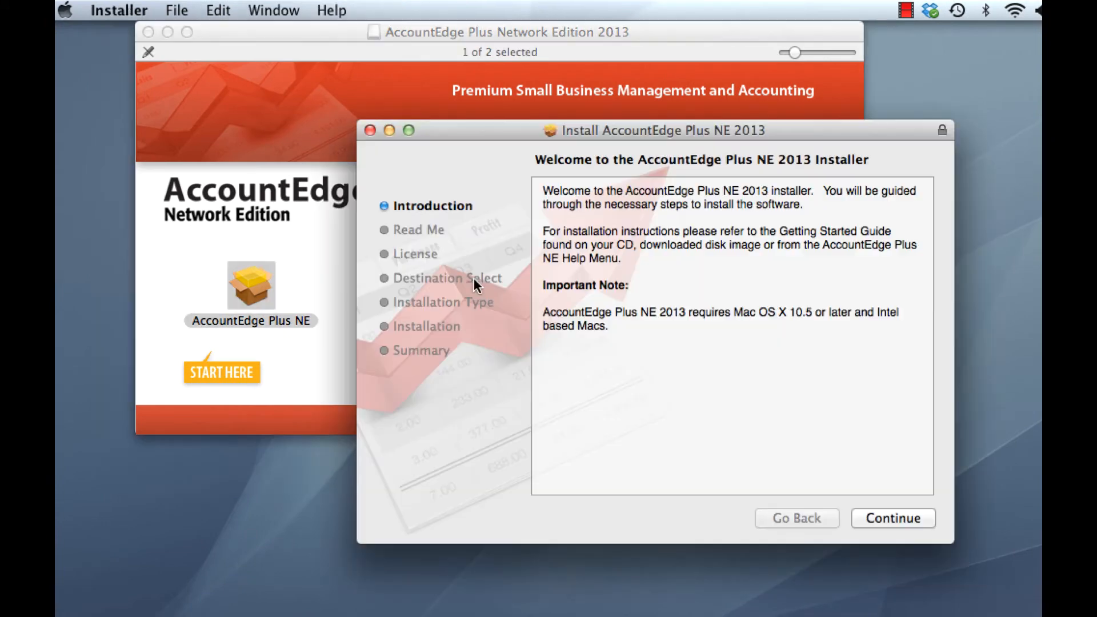
{"action": "left_click", "coordinate": [904, 522]}
{"action": "left_click", "coordinate": [903, 519]}
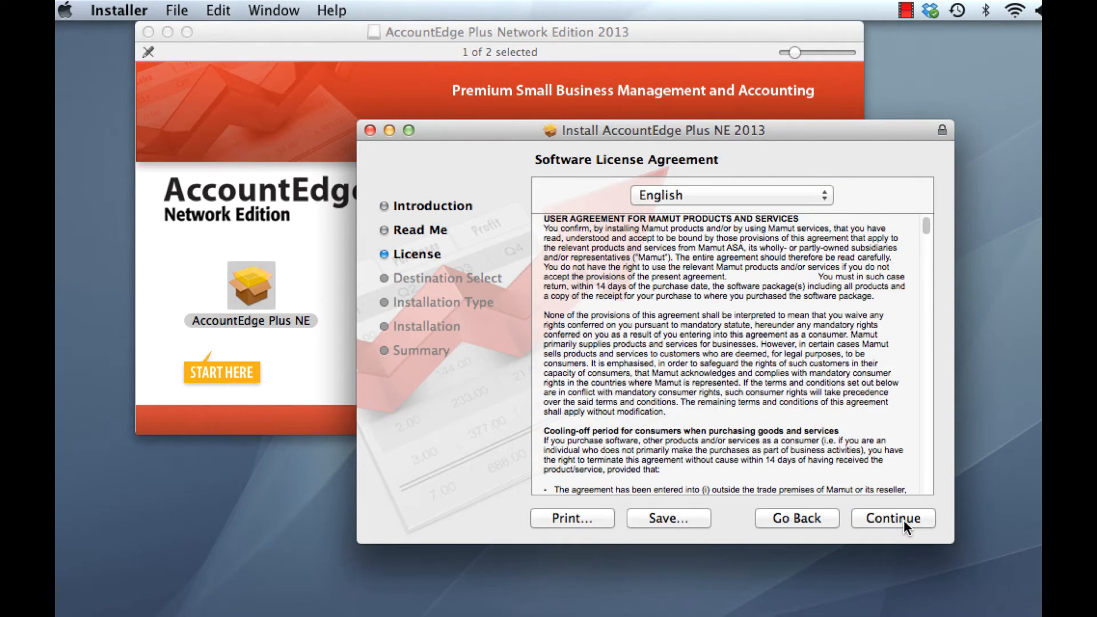
{"action": "left_click", "coordinate": [904, 519]}
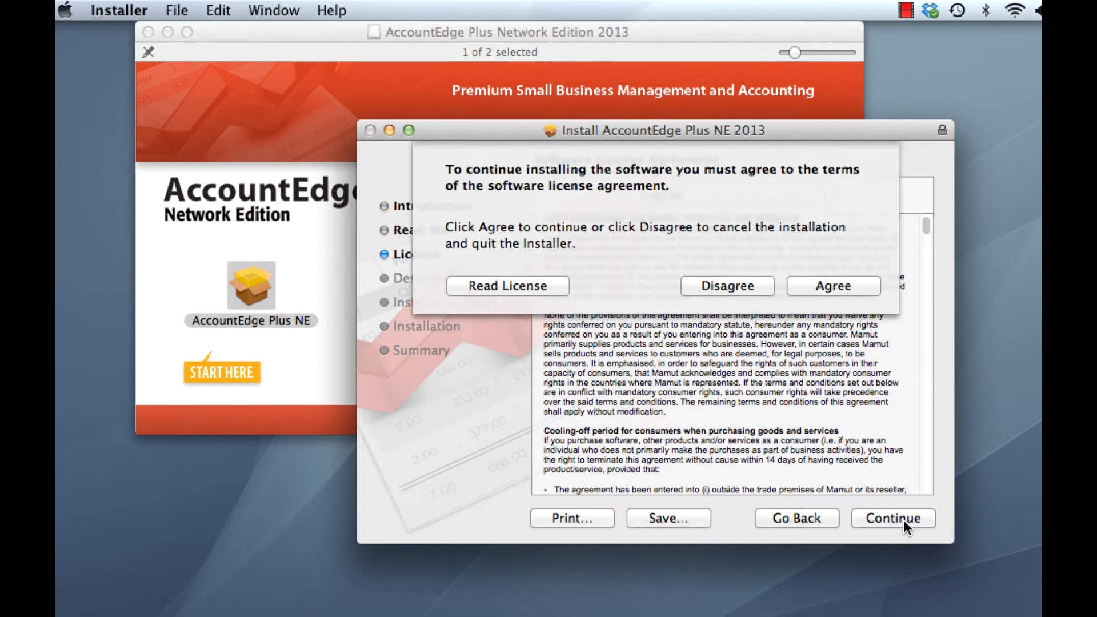
{"action": "left_click", "coordinate": [834, 287]}
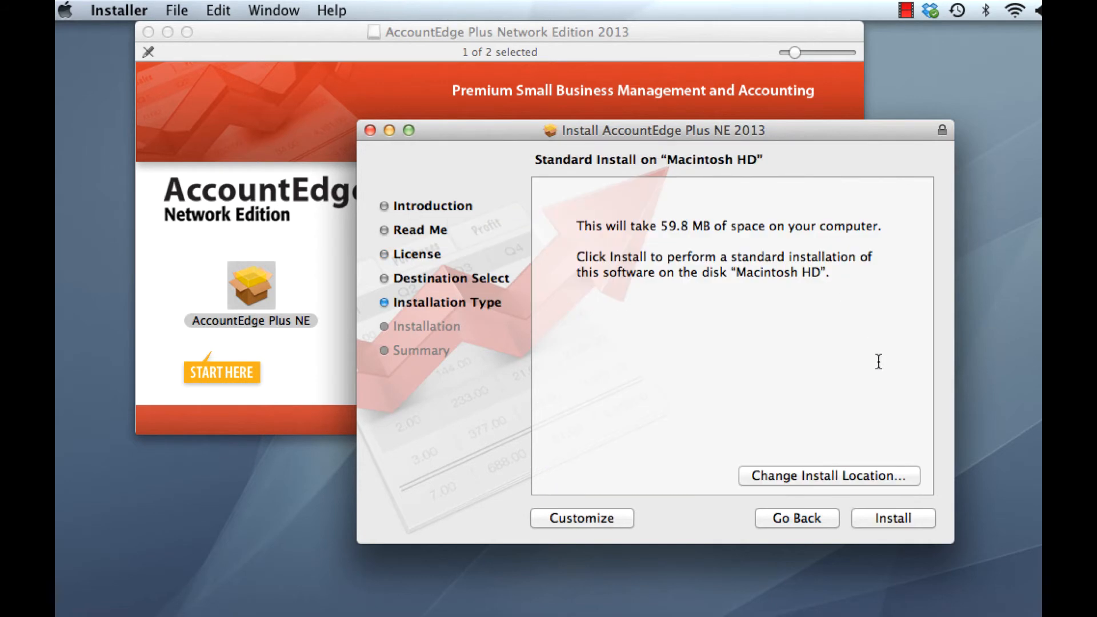
Step: Run the standard installation on Macintosh HD, authorising it with the account password and accepting the required restart
{"action": "left_click", "coordinate": [893, 516]}
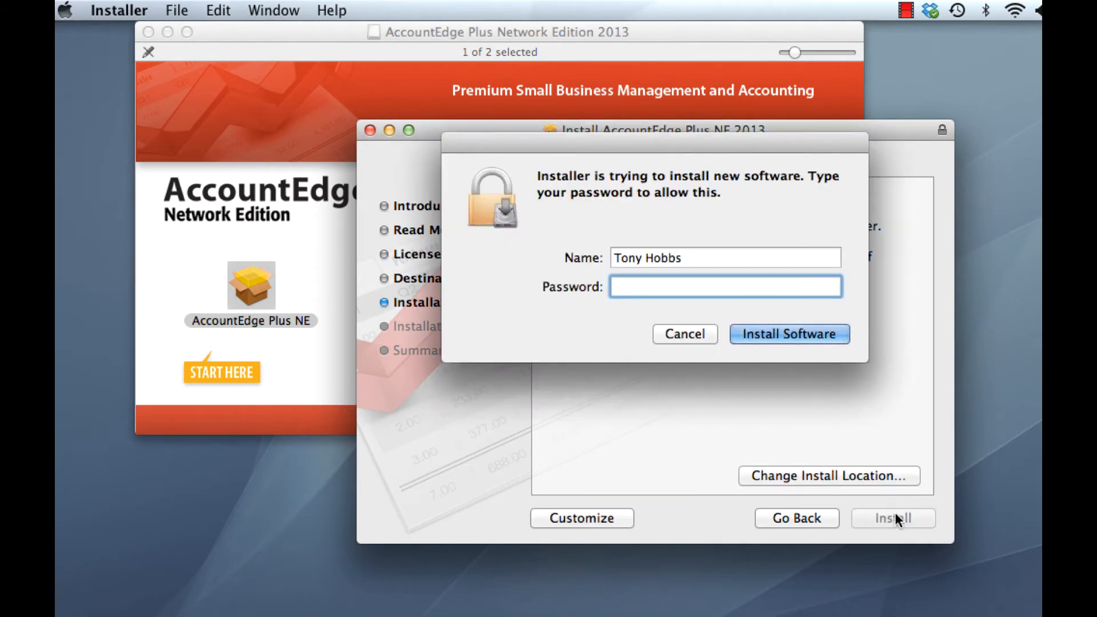
{"action": "type", "text": "•••••••••••••"}
{"action": "key", "text": "Return"}
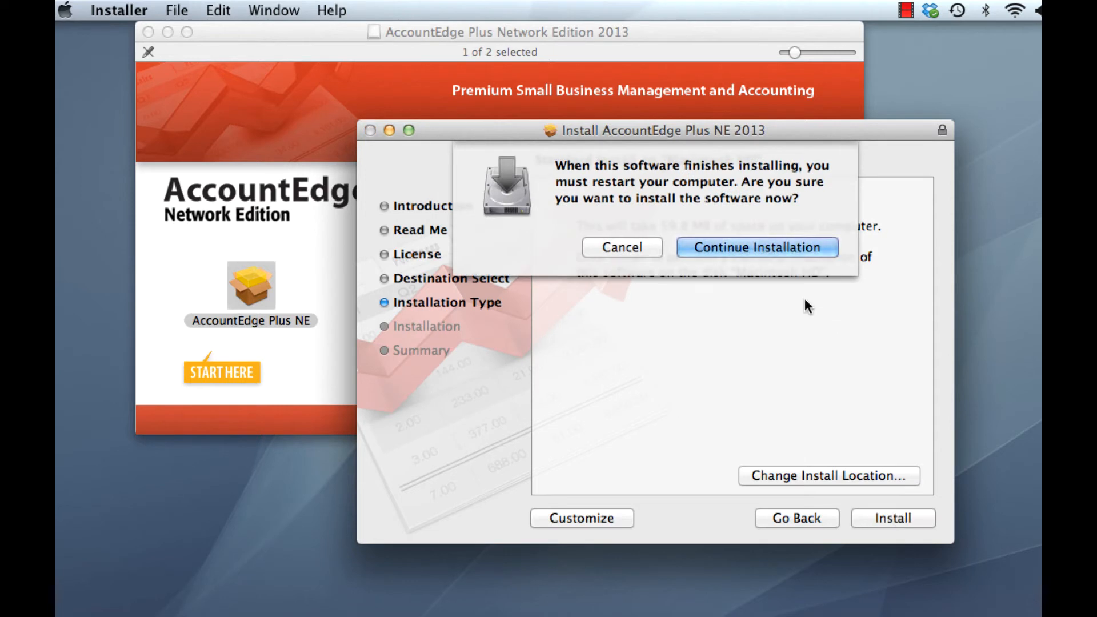
{"action": "left_click", "coordinate": [774, 250]}
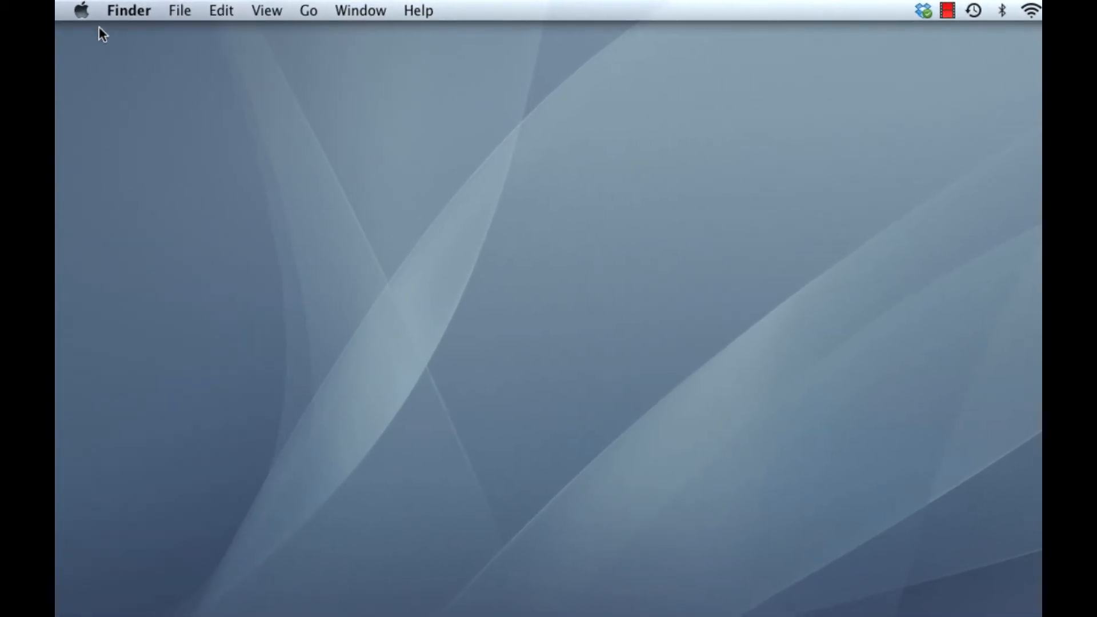
Step: Start FileConnect 2013 from the AccountEdge system preferences, authorising with the account password and allowing incoming network connections, and close the preferences
{"action": "left_click", "coordinate": [77, 9]}
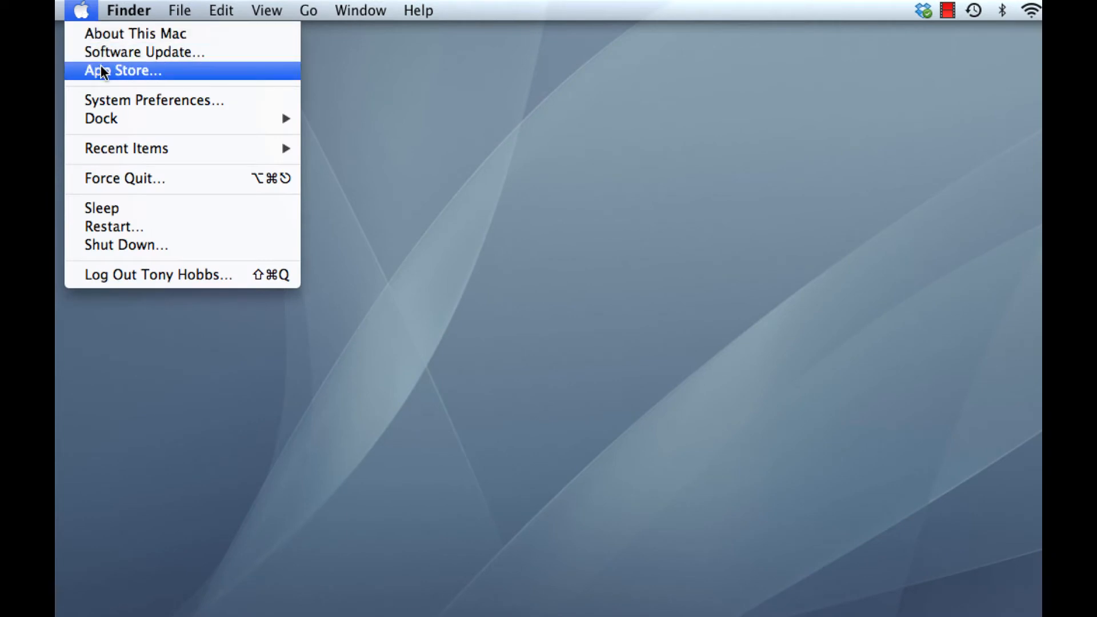
{"action": "left_click", "coordinate": [154, 102]}
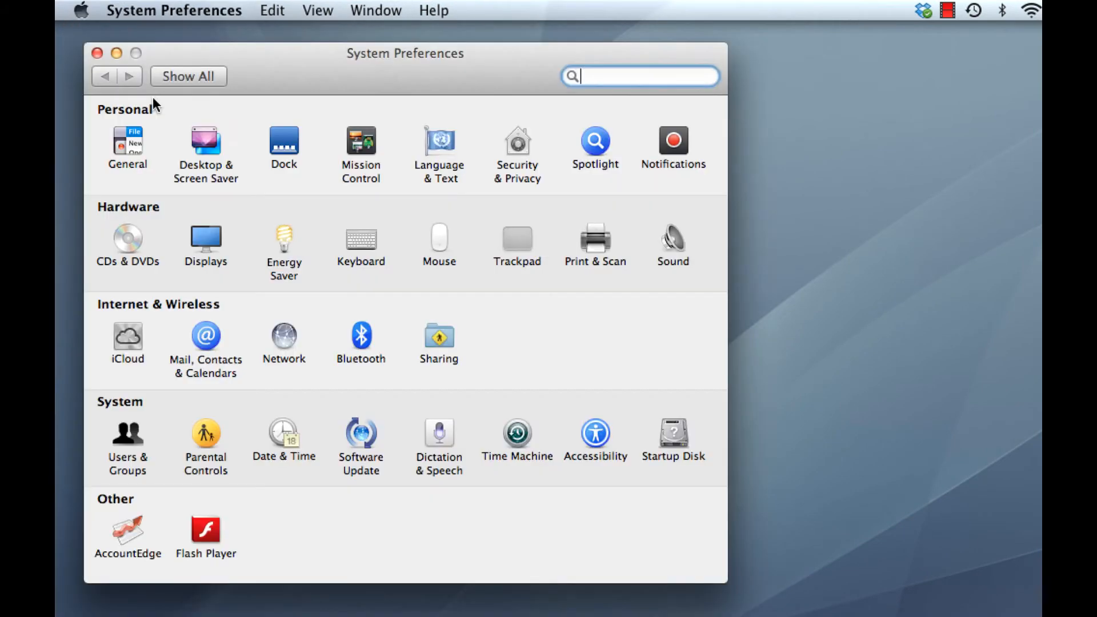
{"action": "left_click", "coordinate": [128, 530]}
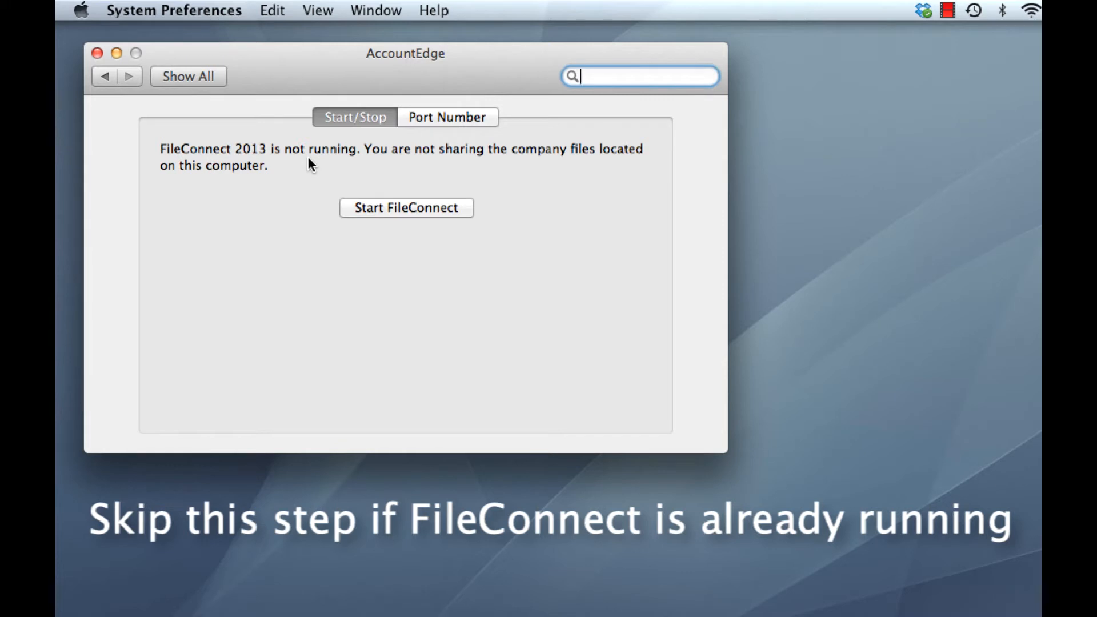
{"action": "left_click", "coordinate": [417, 207]}
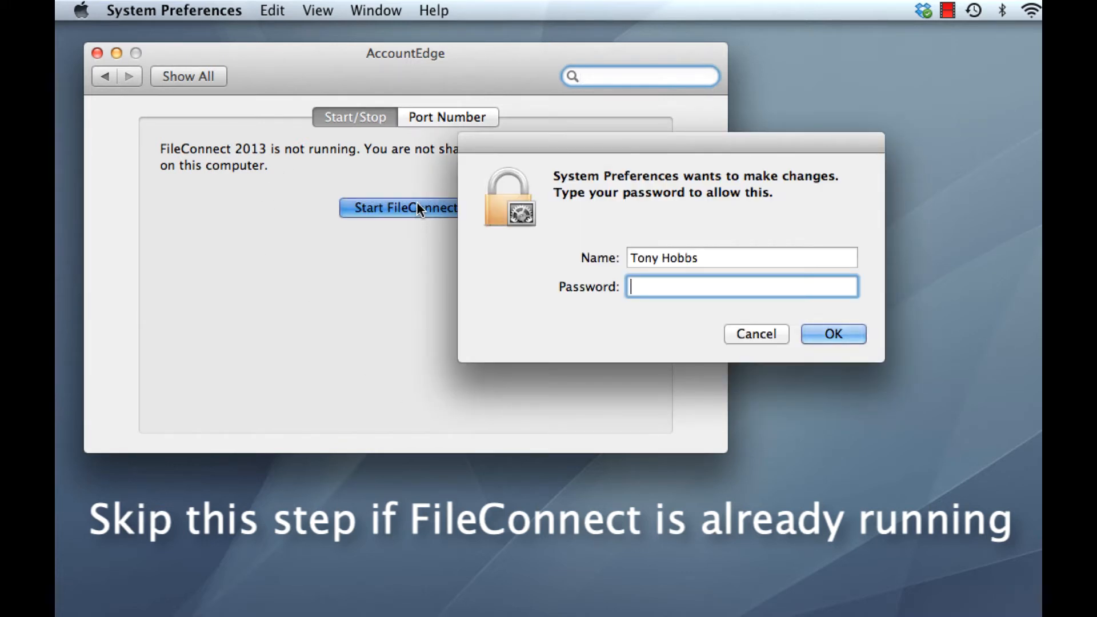
{"action": "type", "text": "••••••••••••"}
{"action": "left_click", "coordinate": [847, 341]}
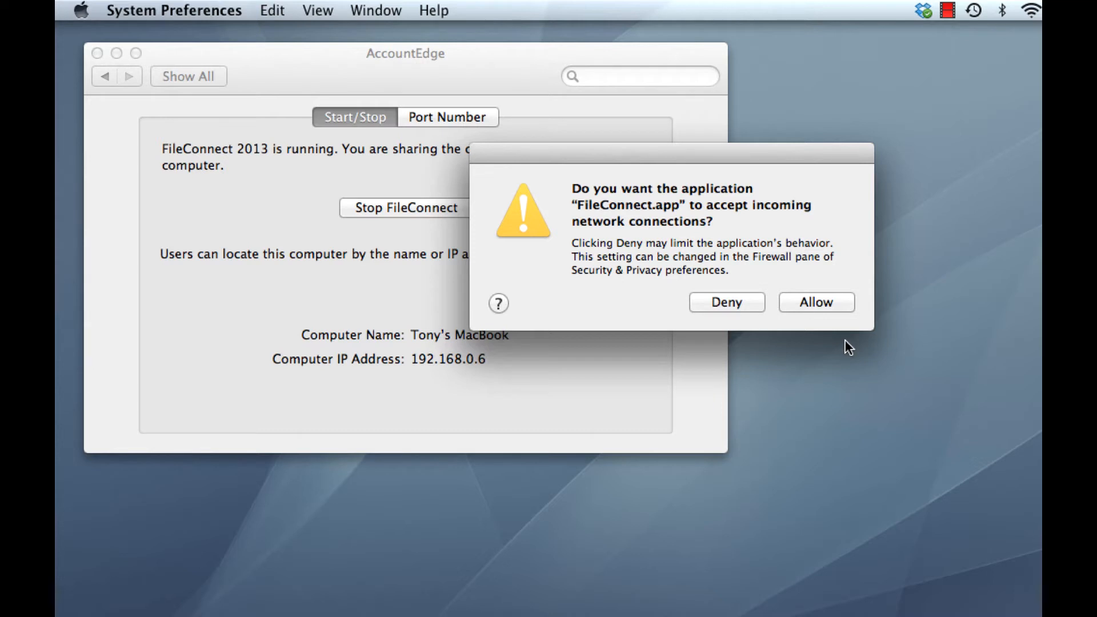
{"action": "left_click", "coordinate": [836, 300]}
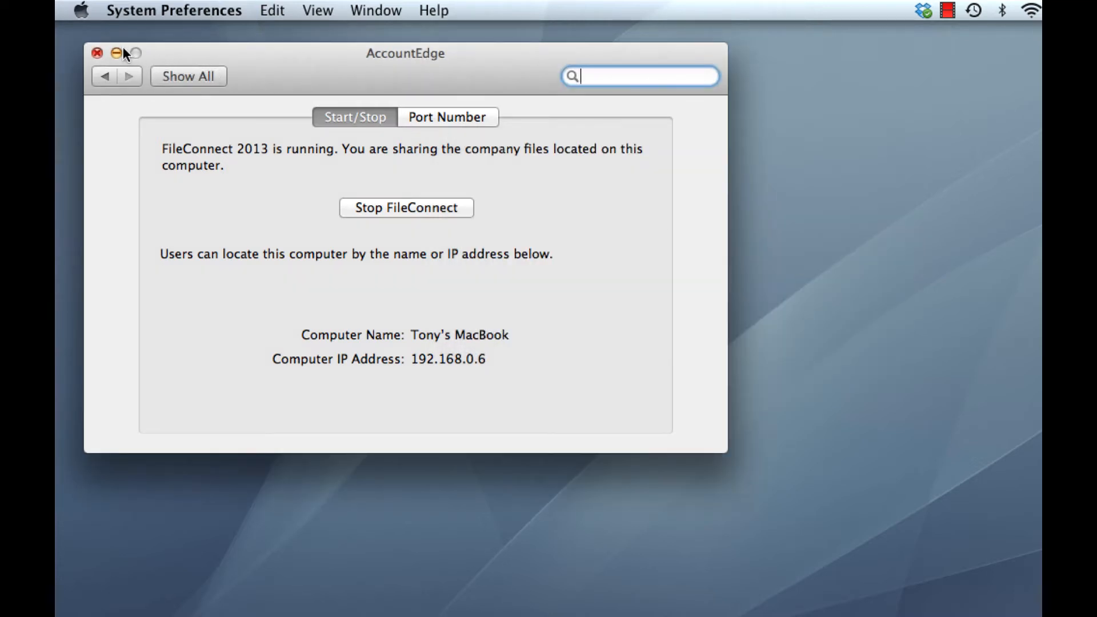
{"action": "left_click", "coordinate": [97, 52]}
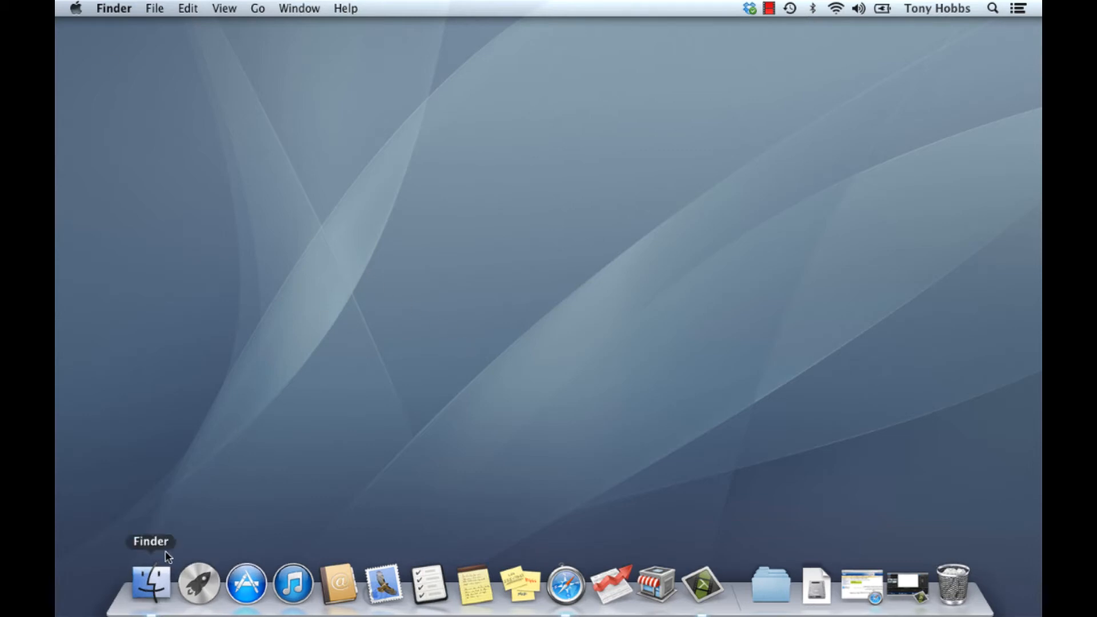
Step: Add AccountEdge Plus NE 2013 from the Applications folder to the Dock and remove AccountEdge Plus NE 2012 from it
{"action": "left_click", "coordinate": [151, 582]}
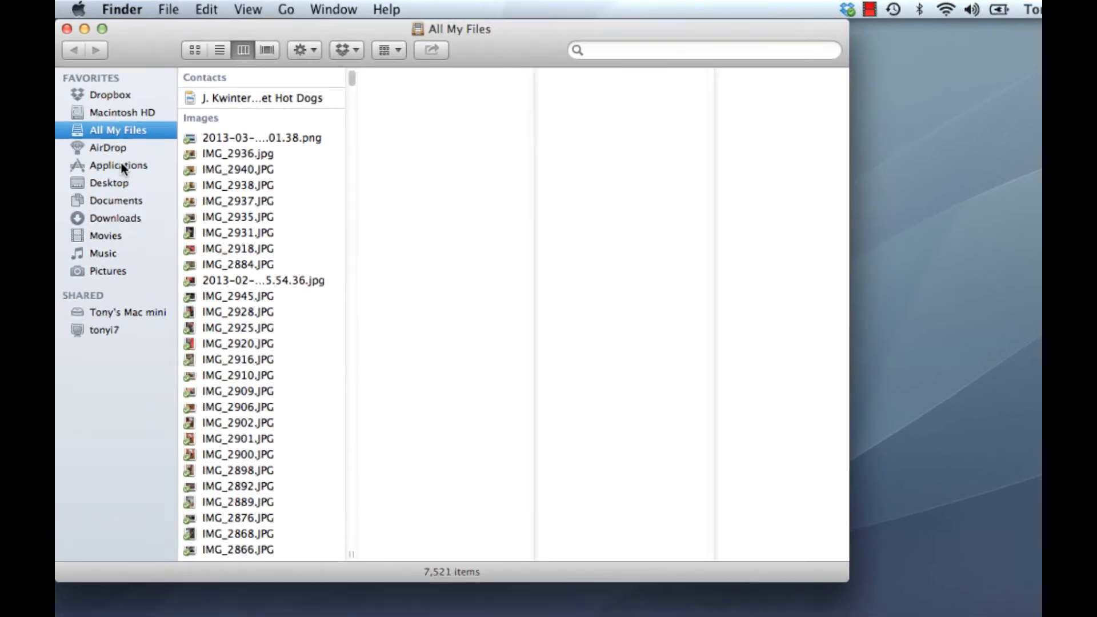
{"action": "left_click", "coordinate": [122, 166]}
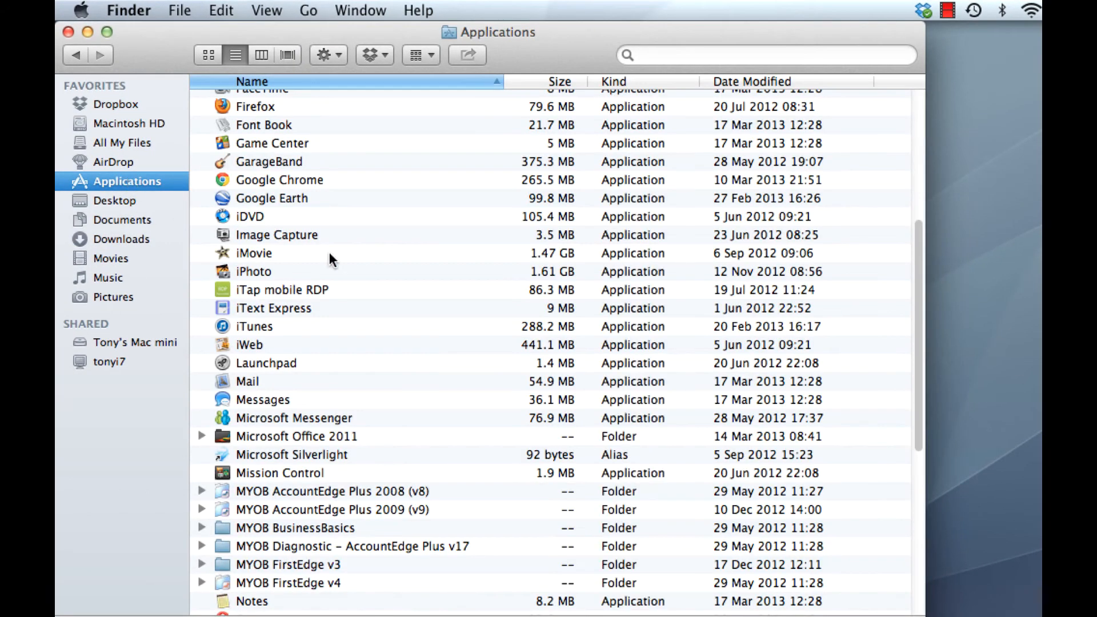
{"action": "scroll", "coordinate": [330, 254], "scroll_direction": "up", "scroll_amount": 10}
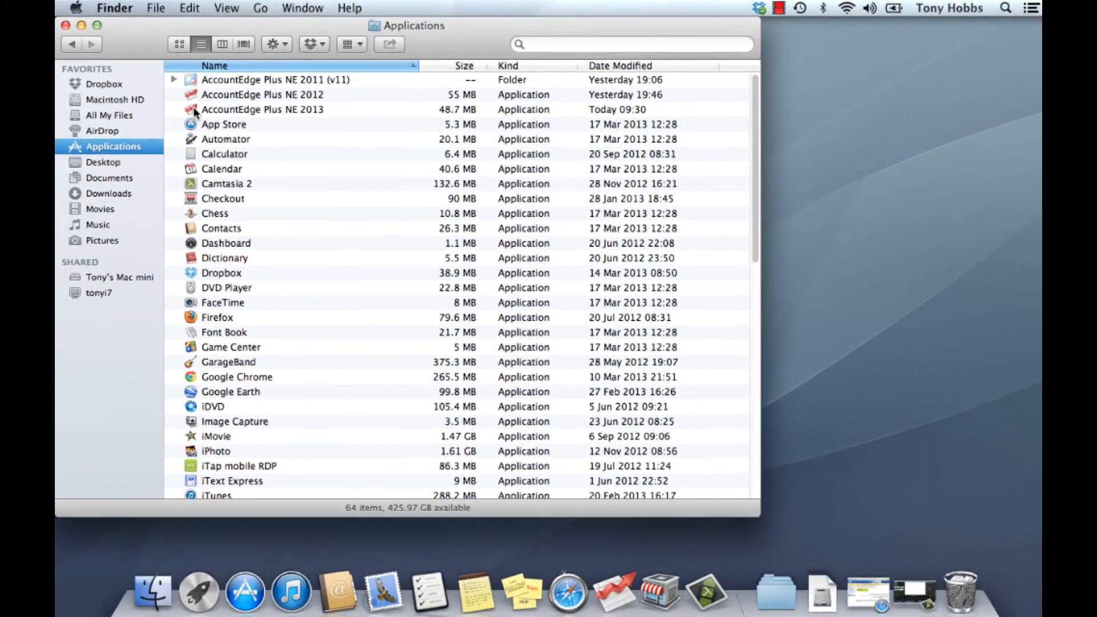
{"action": "left_click_drag", "start_coordinate": [225, 133], "coordinate": [301, 182]}
{"action": "left_click_drag", "start_coordinate": [252, 146], "coordinate": [568, 516]}
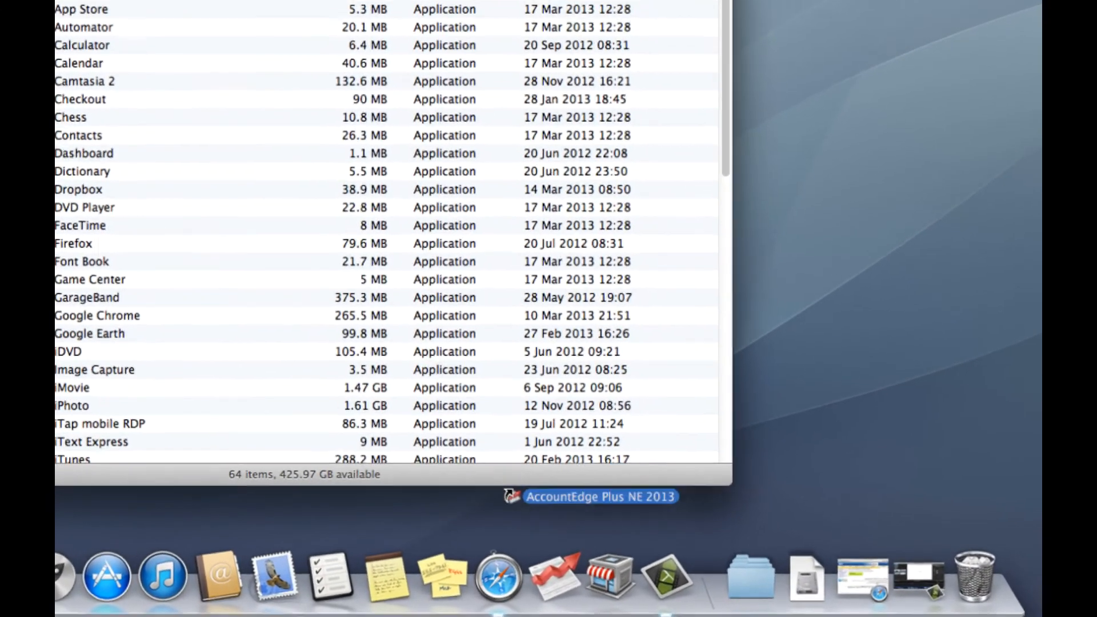
{"action": "left_click_drag", "start_coordinate": [512, 495], "coordinate": [579, 592]}
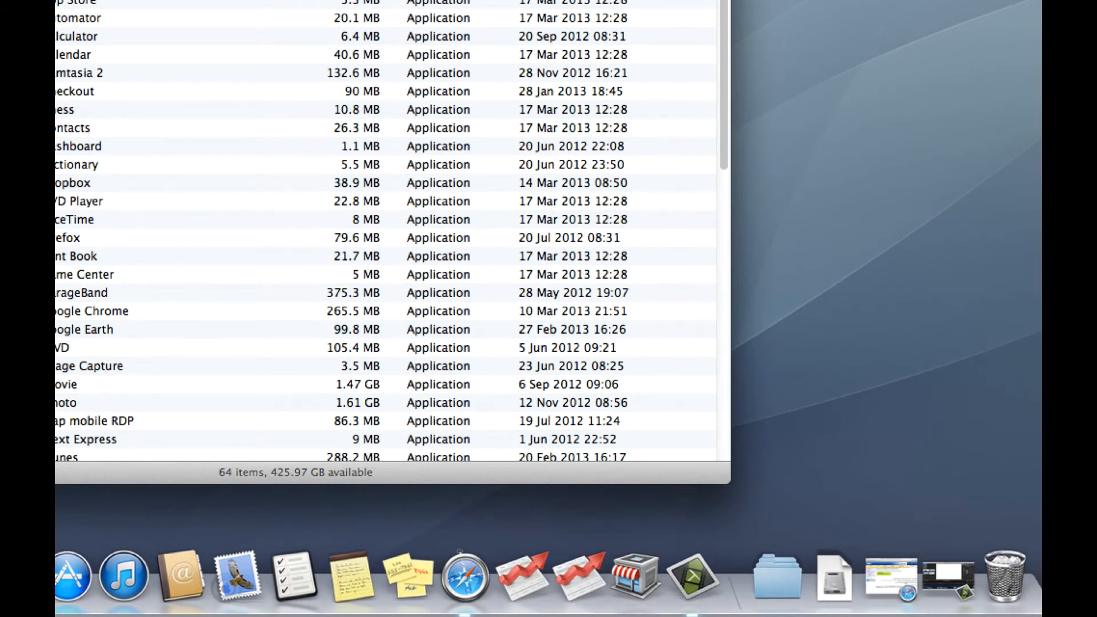
{"action": "key", "text": "super+w"}
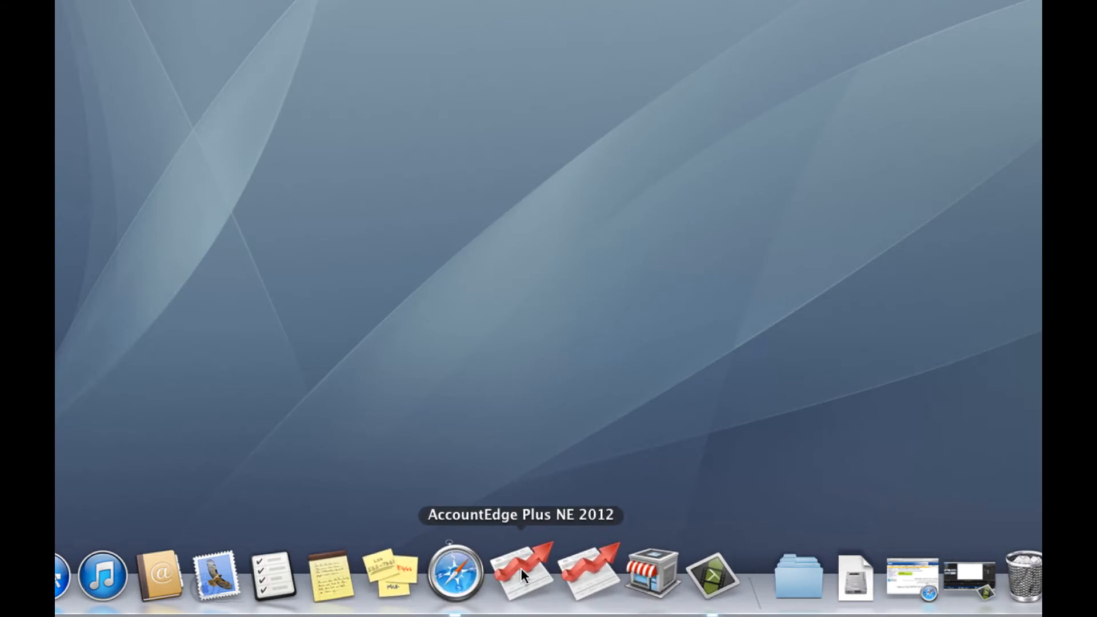
{"action": "left_click_drag", "start_coordinate": [520, 570], "coordinate": [547, 462]}
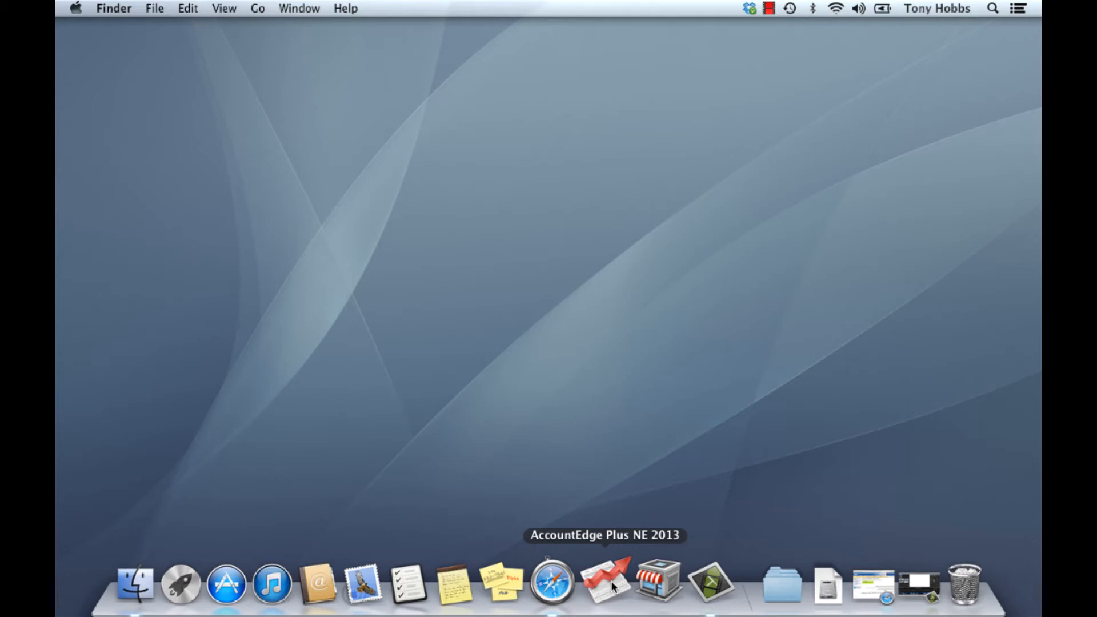
Step: Launch AccountEdge Plus NE 2013 from the Dock and open its software registration form
{"action": "left_click", "coordinate": [613, 586]}
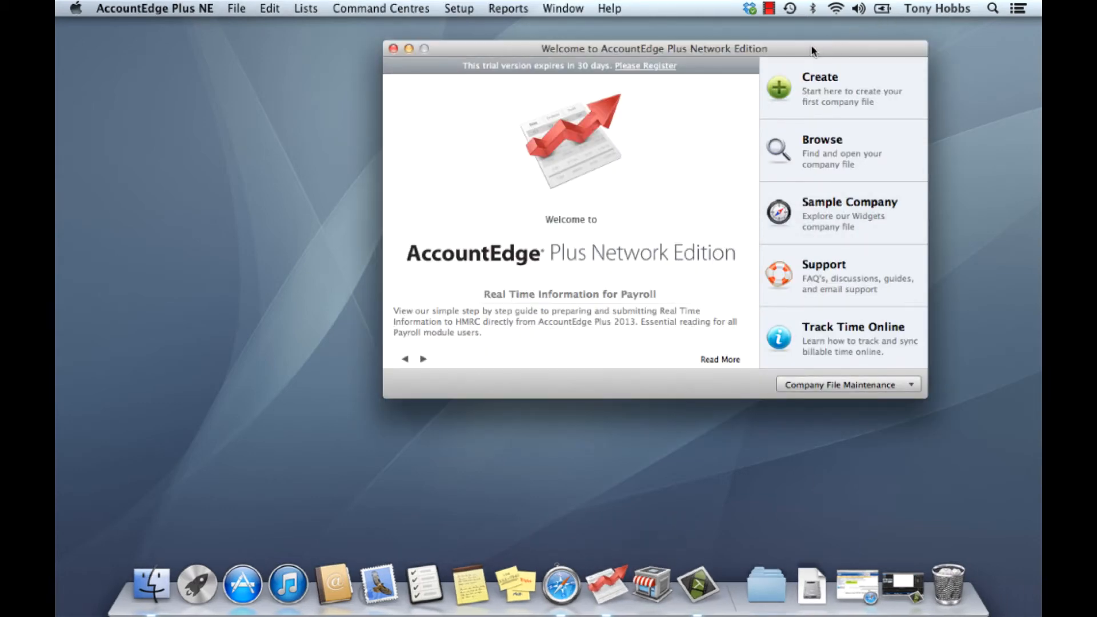
{"action": "left_click_drag", "start_coordinate": [812, 50], "coordinate": [532, 54]}
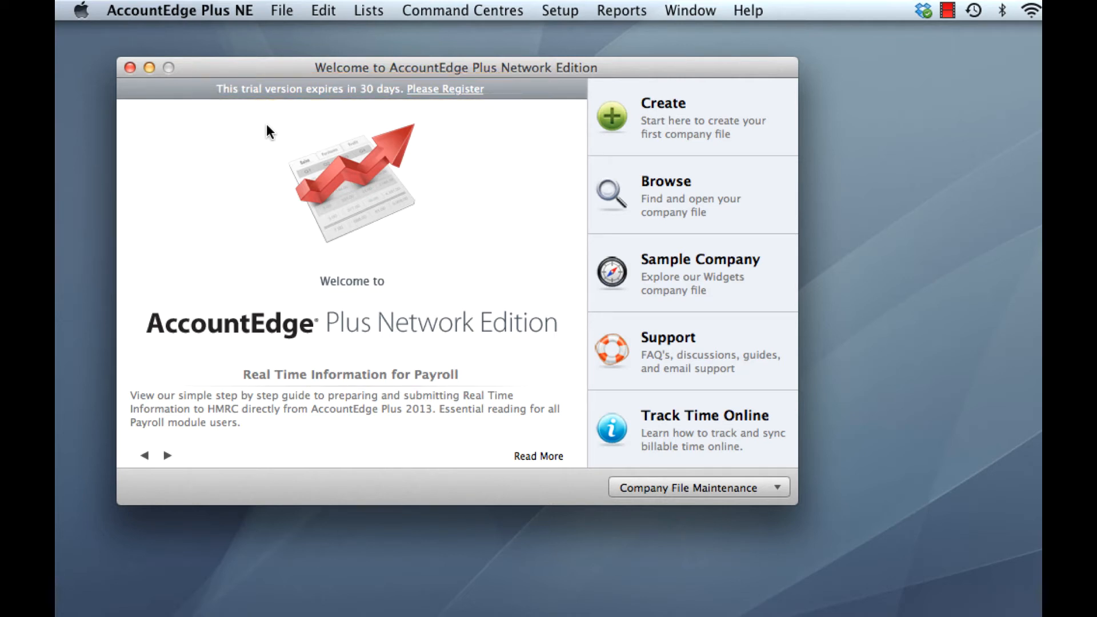
{"action": "left_click", "coordinate": [449, 90]}
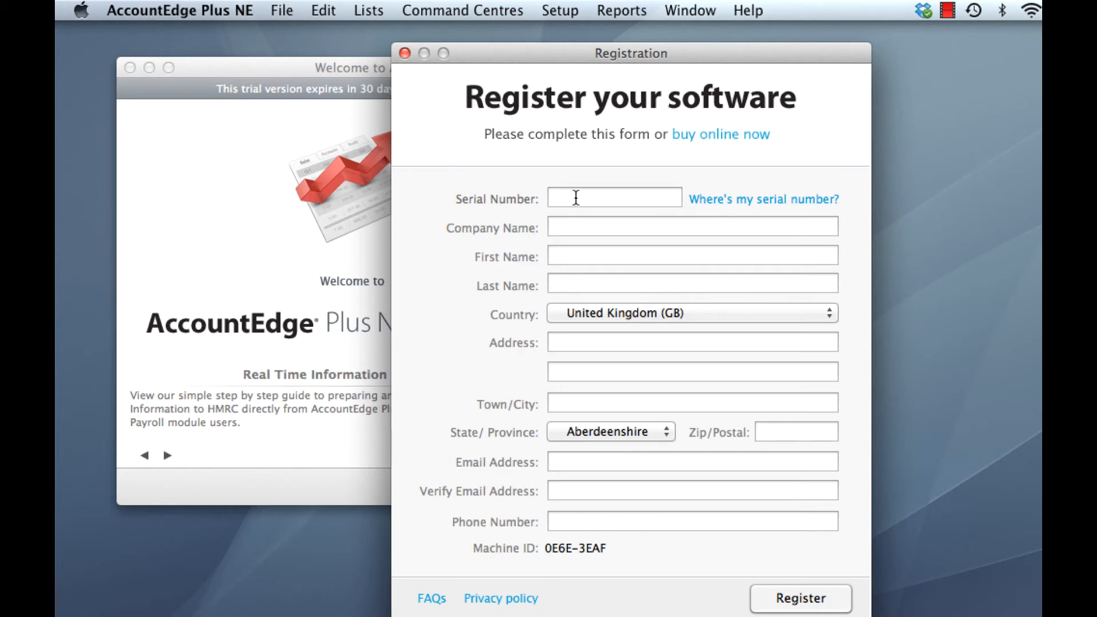
Step: Enter the serial number, company name Widgets Limited, the contact's first and last name, and the full postal address in the registration form
{"action": "type", "text": "45"}
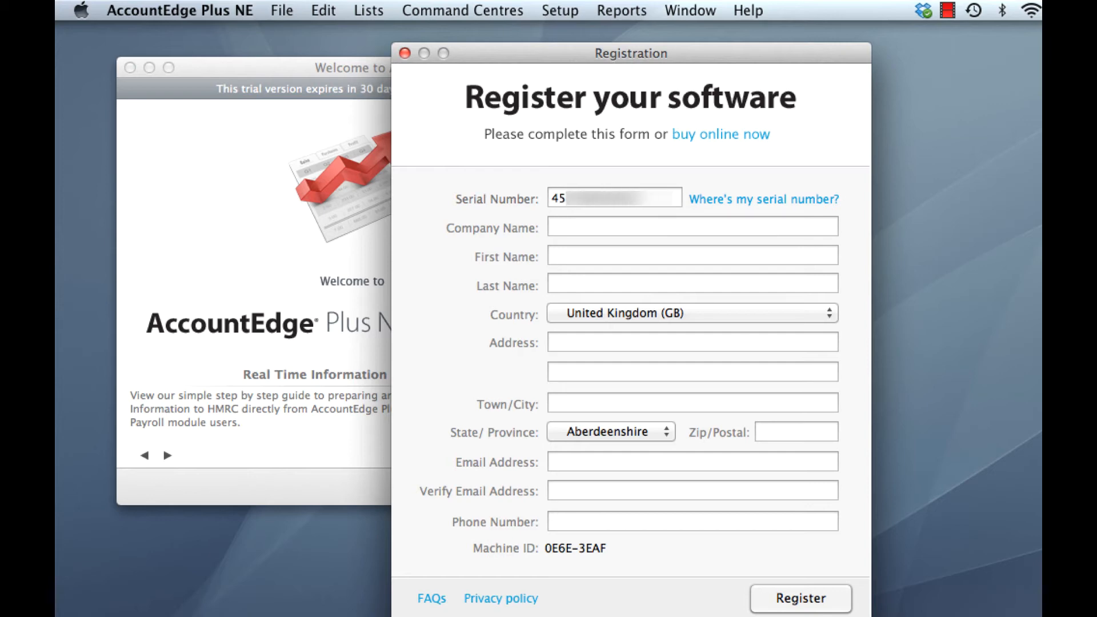
{"action": "key", "text": "Tab"}
{"action": "type", "text": "Widgets Limited"}
{"action": "key", "text": "Tab"}
{"action": "type", "text": "John"}
{"action": "key", "text": "Tab"}
{"action": "type", "text": "Smith"}
{"action": "key", "text": "Tab"}
{"action": "left_click", "coordinate": [481, 563]}
{"action": "type", "text": "WC2E 9RZ"}
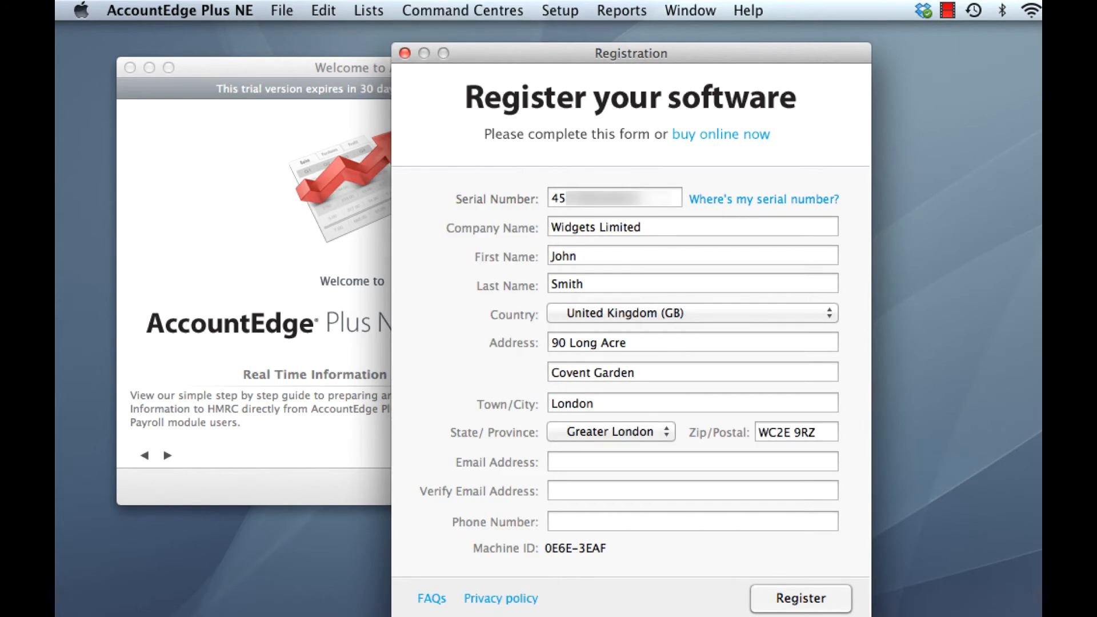
Step: Fill in and verify the contact's e-mail, add the phone number, submit the registration, and close the registration window
{"action": "key", "text": "Tab"}
{"action": "key", "text": "Tab"}
{"action": "key", "text": "Tab"}
{"action": "type", "text": "01555555555"}
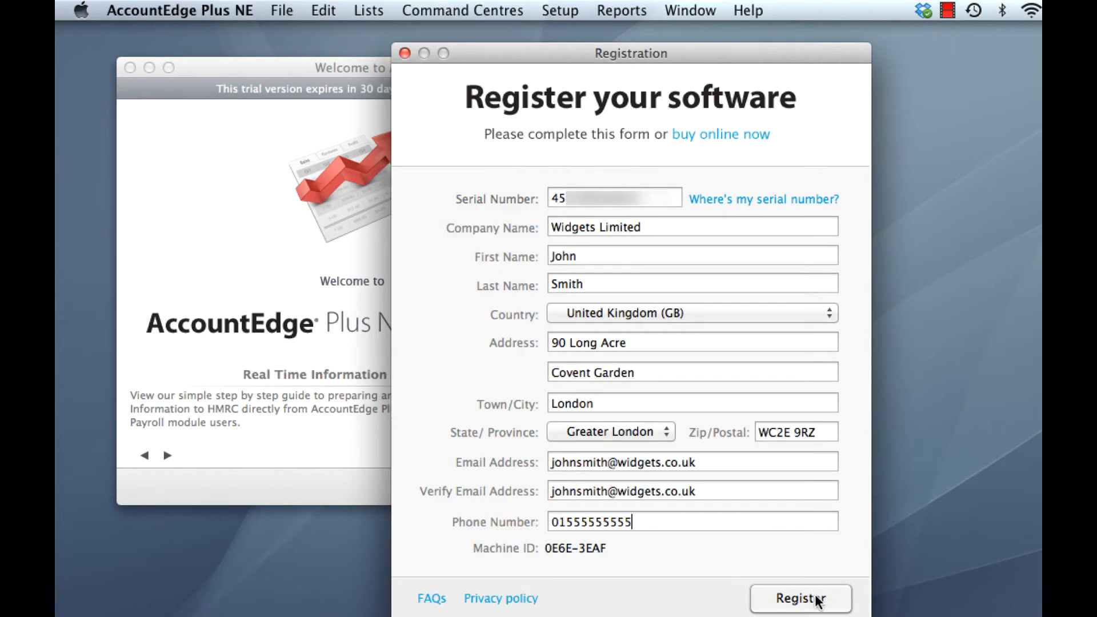
{"action": "left_click", "coordinate": [815, 602]}
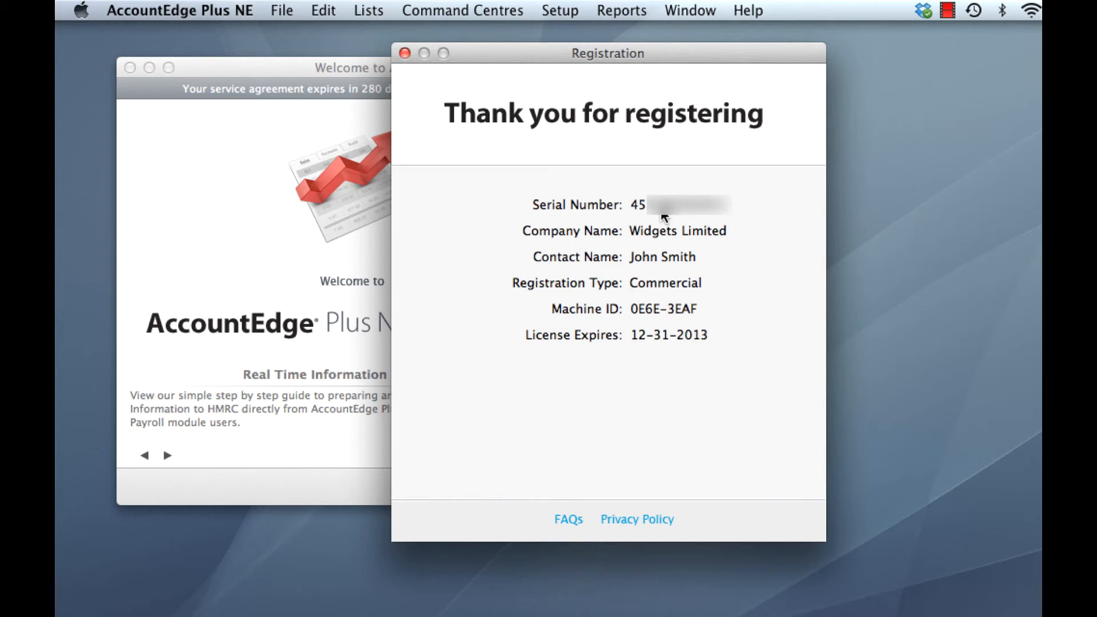
{"action": "left_click", "coordinate": [405, 53]}
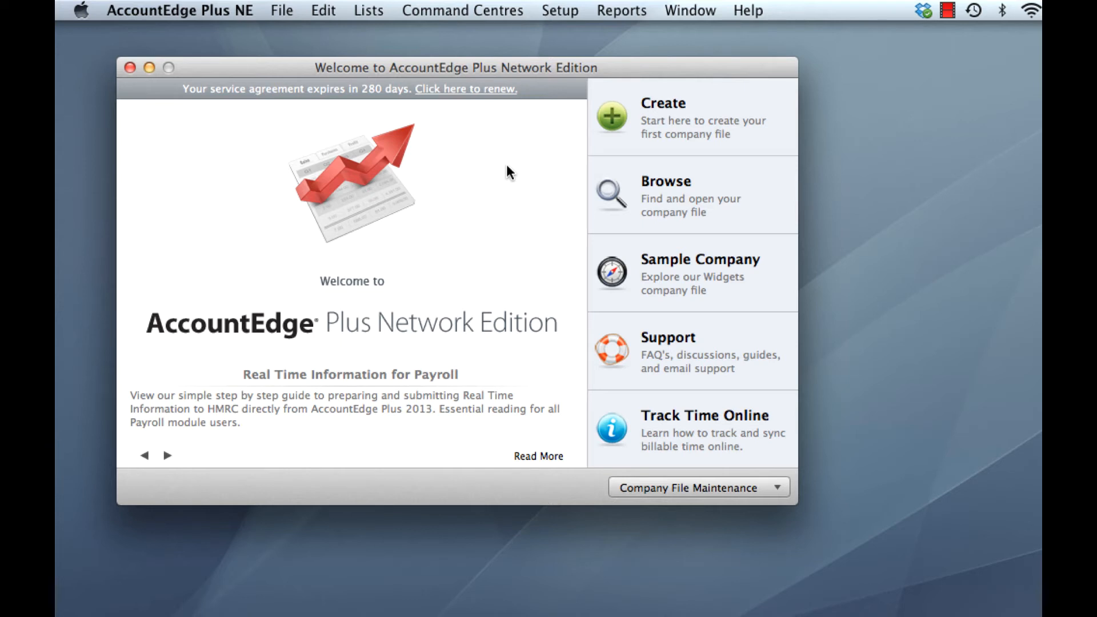
Step: Migrate the customised forms, reports and letters from AccountEdge Plus NE 2012.app without copying spreadsheets
{"action": "left_click", "coordinate": [724, 489]}
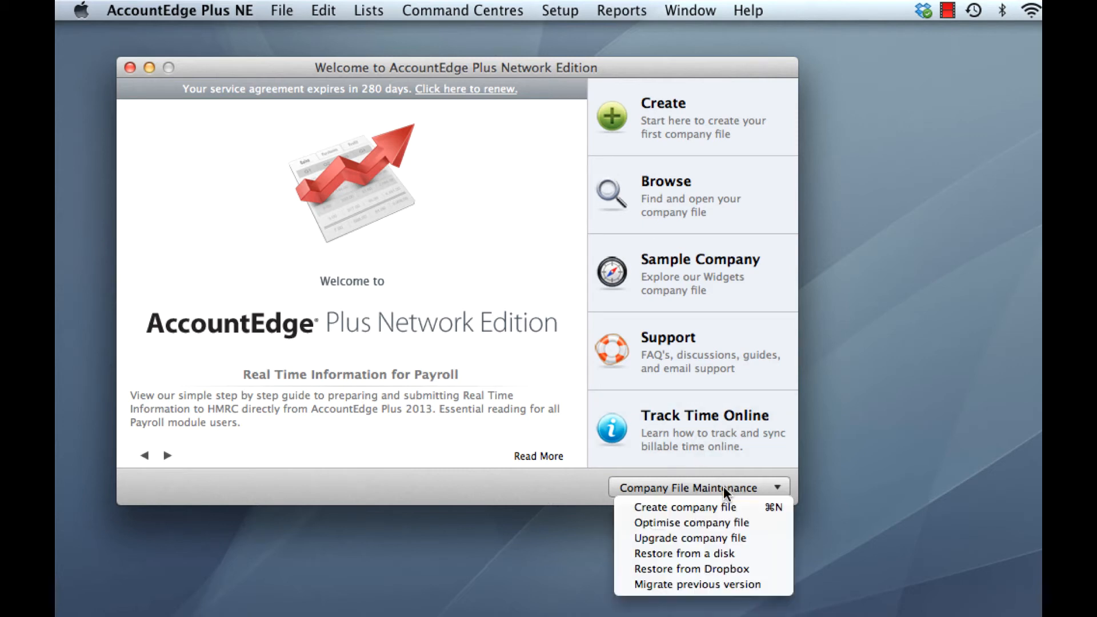
{"action": "left_click", "coordinate": [748, 586]}
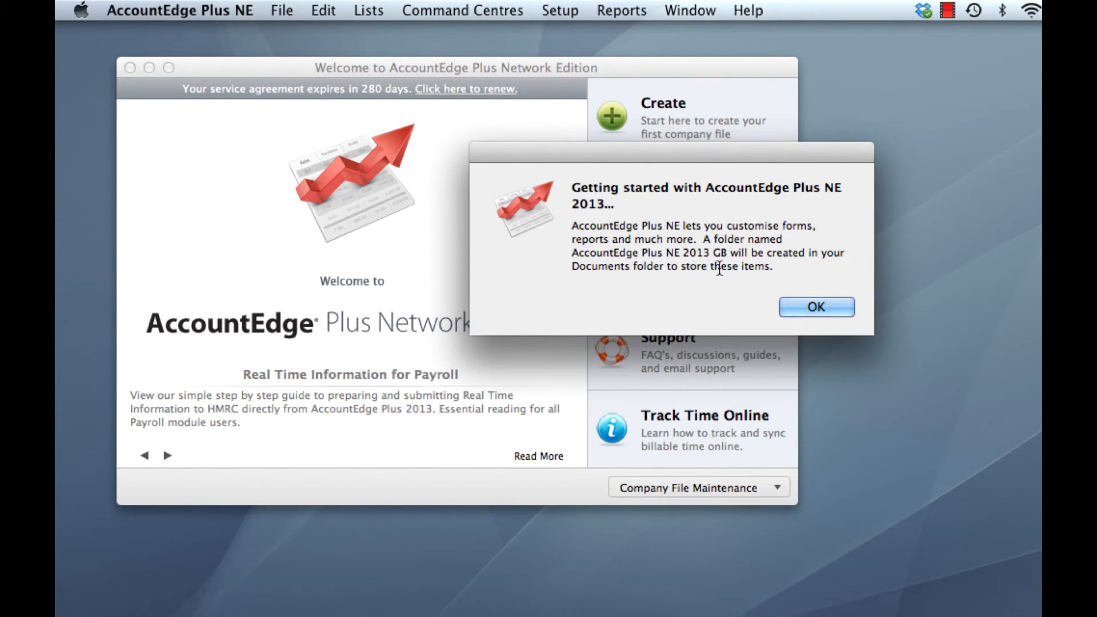
{"action": "left_click", "coordinate": [828, 305]}
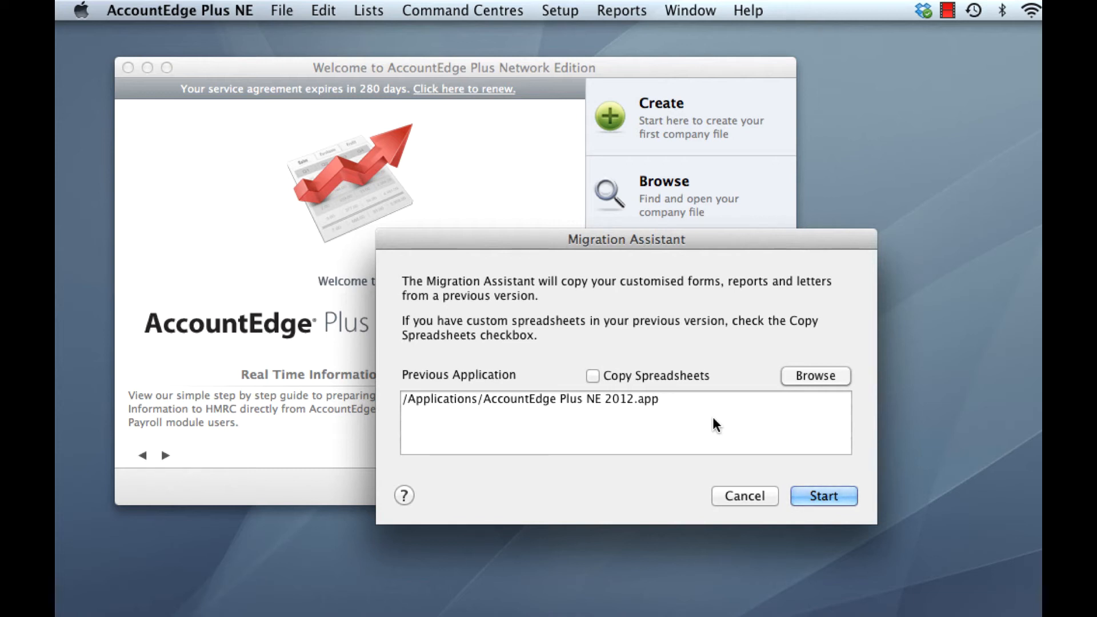
{"action": "left_click", "coordinate": [840, 500]}
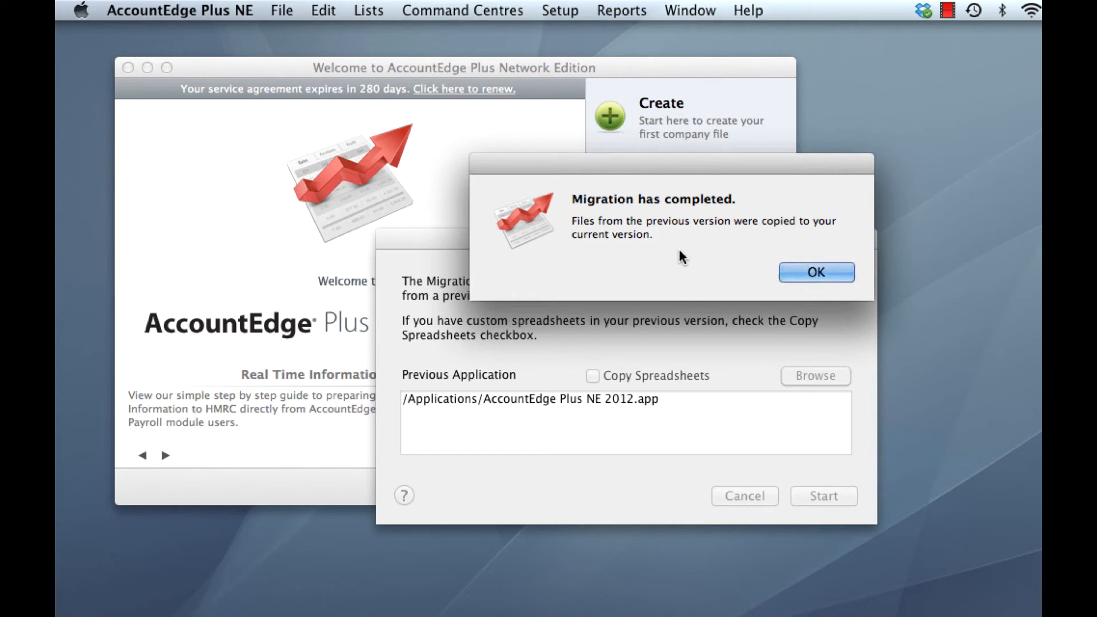
{"action": "left_click", "coordinate": [815, 270]}
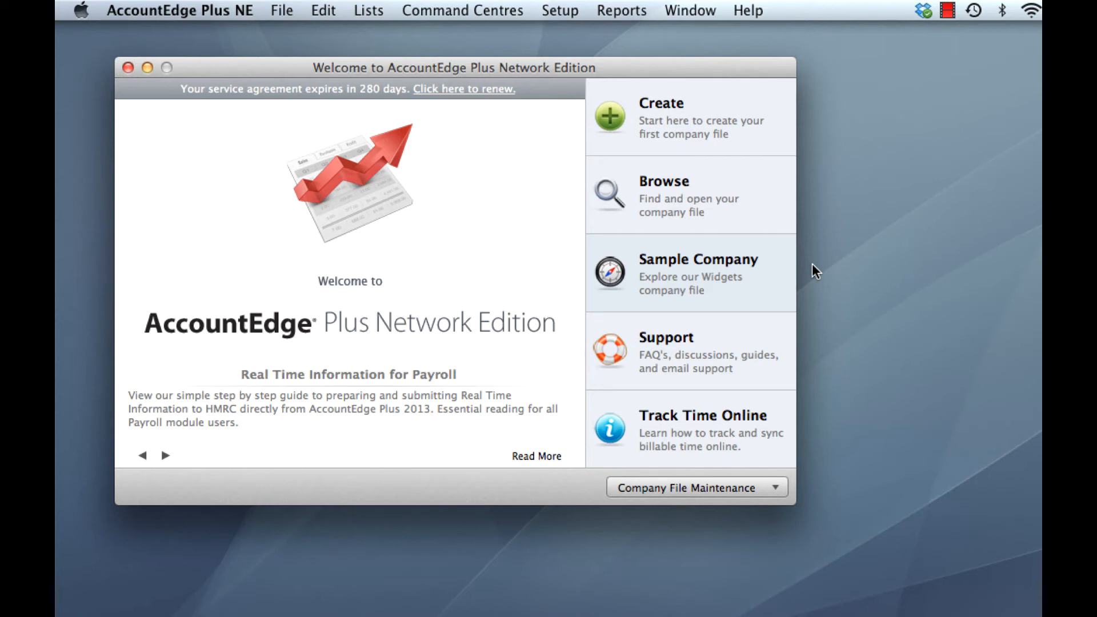
Step: Start the company file Upgrade Assistant, proceed to finding the file to upgrade, and enlarge the file selection dialog
{"action": "left_click", "coordinate": [718, 493]}
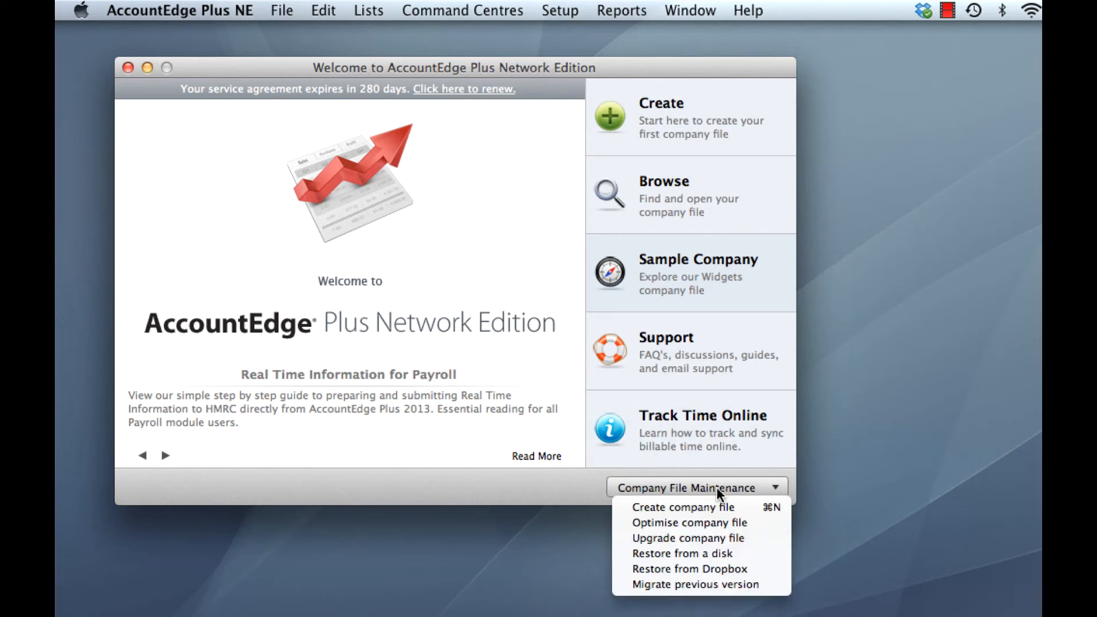
{"action": "left_click", "coordinate": [743, 540]}
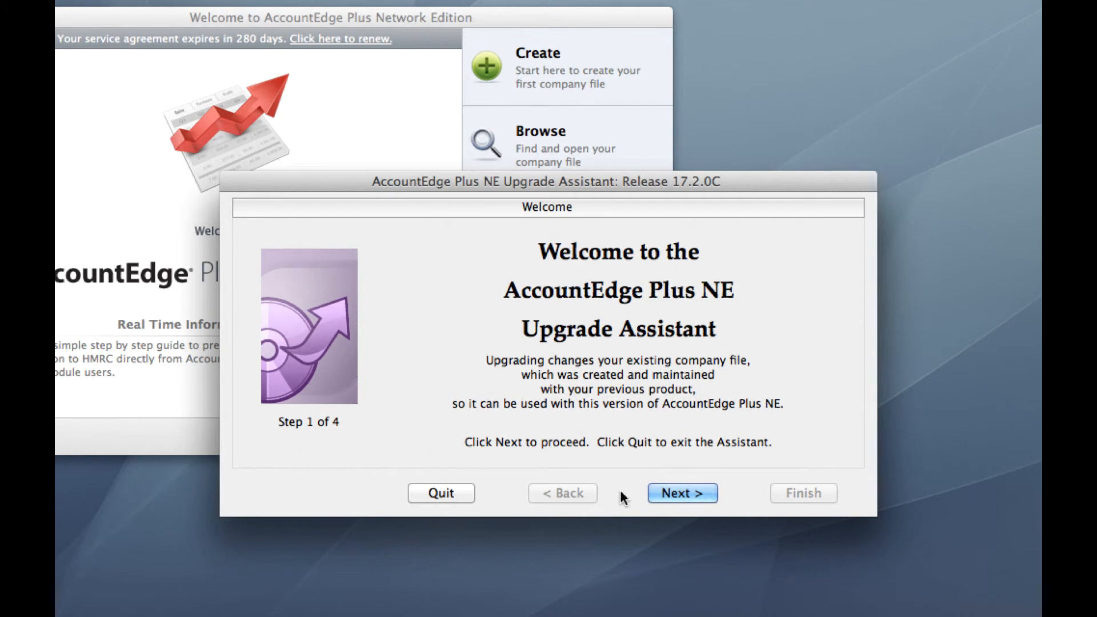
{"action": "left_click", "coordinate": [675, 493]}
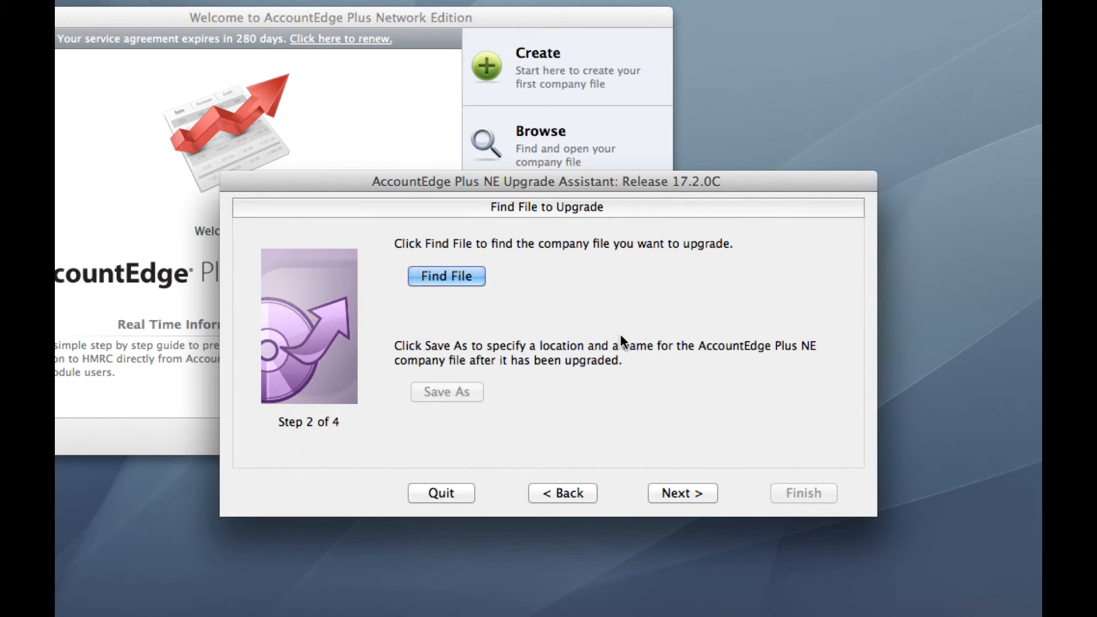
{"action": "left_click", "coordinate": [448, 277]}
{"action": "left_click_drag", "start_coordinate": [599, 51], "coordinate": [407, 26]}
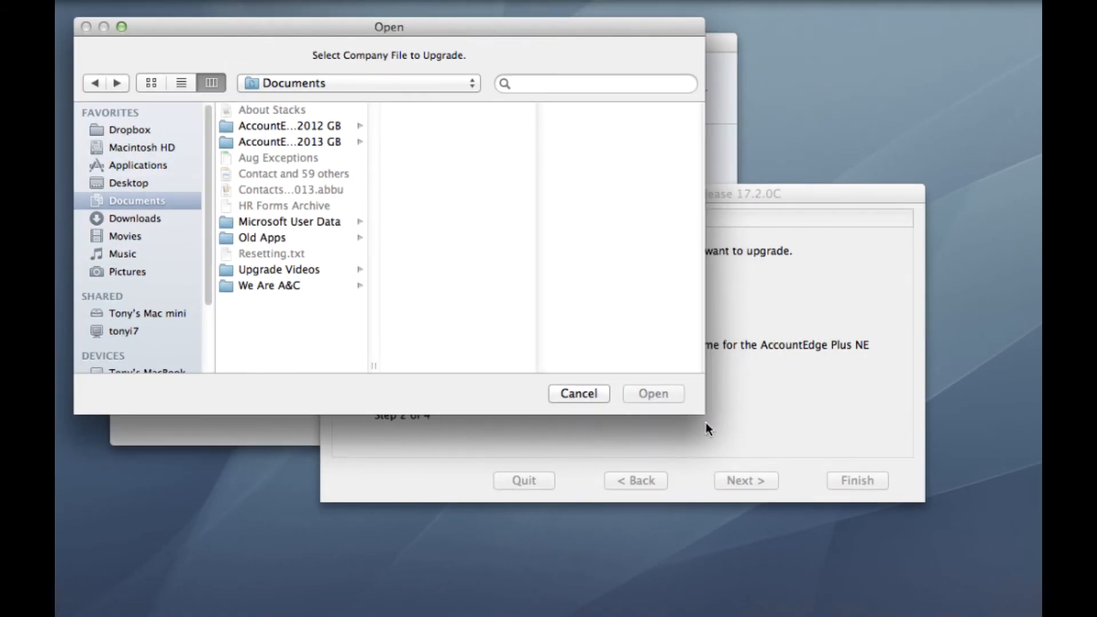
{"action": "left_click_drag", "start_coordinate": [703, 413], "coordinate": [1023, 545]}
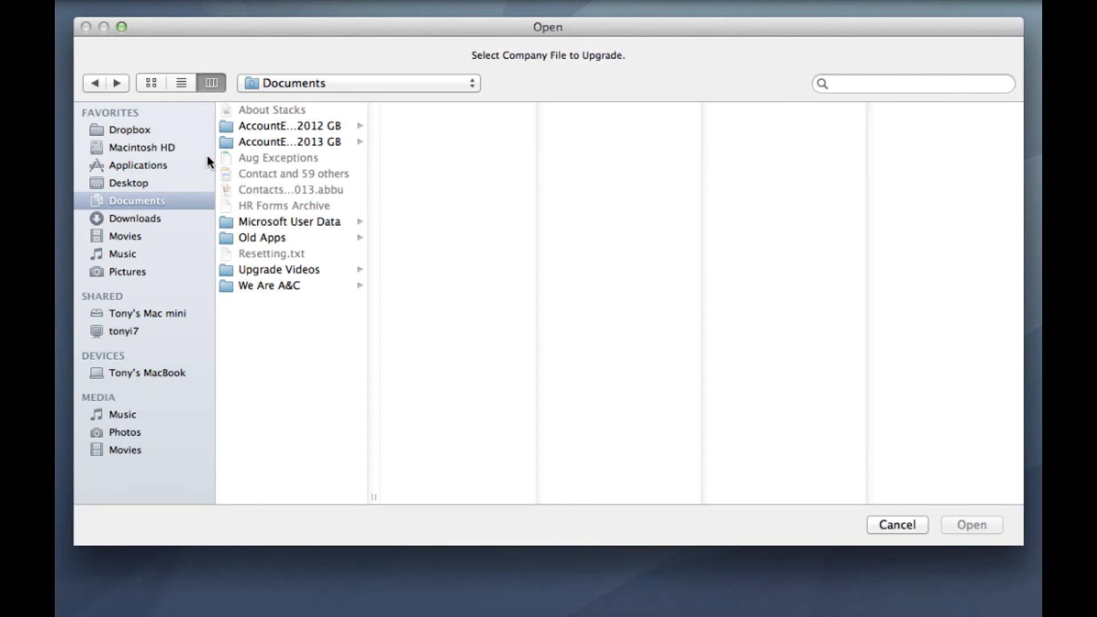
Step: Choose XYZ Limited.myo in Macintosh HD's Library/Application Support/AccountEdge NE/Databases folder as the company file to upgrade
{"action": "left_click", "coordinate": [132, 149]}
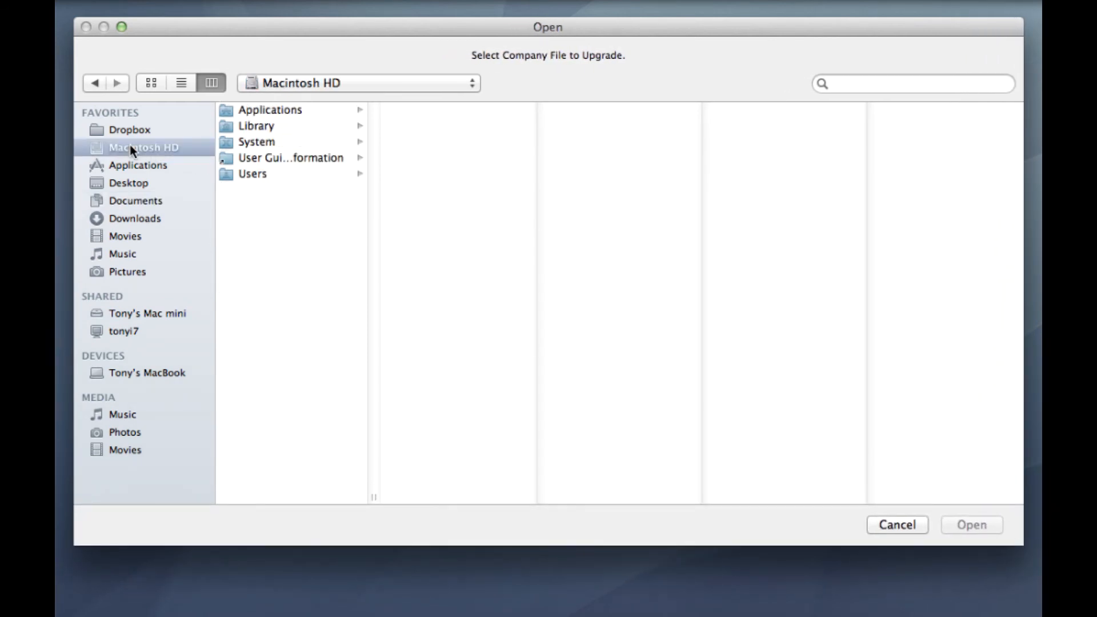
{"action": "left_click", "coordinate": [271, 127]}
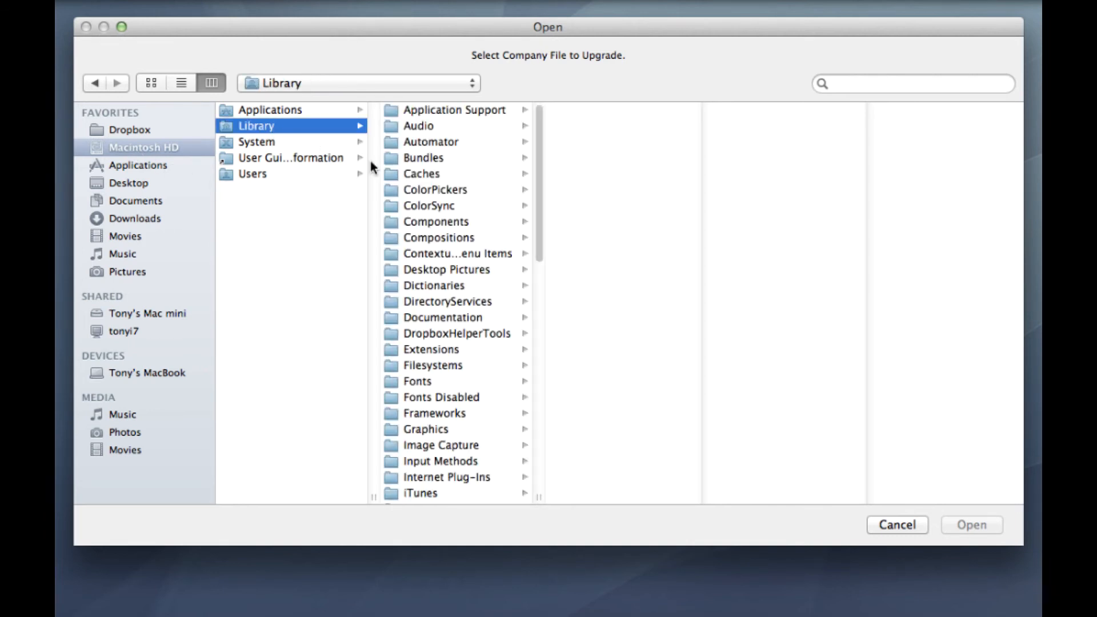
{"action": "left_click", "coordinate": [464, 111]}
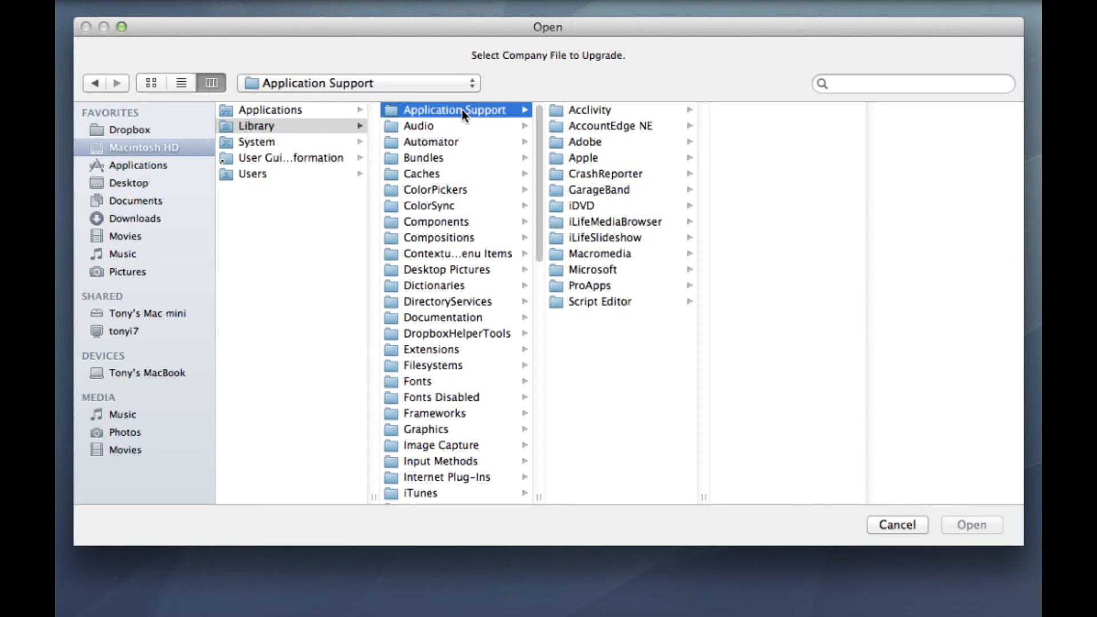
{"action": "left_click", "coordinate": [623, 126]}
{"action": "left_click", "coordinate": [766, 126]}
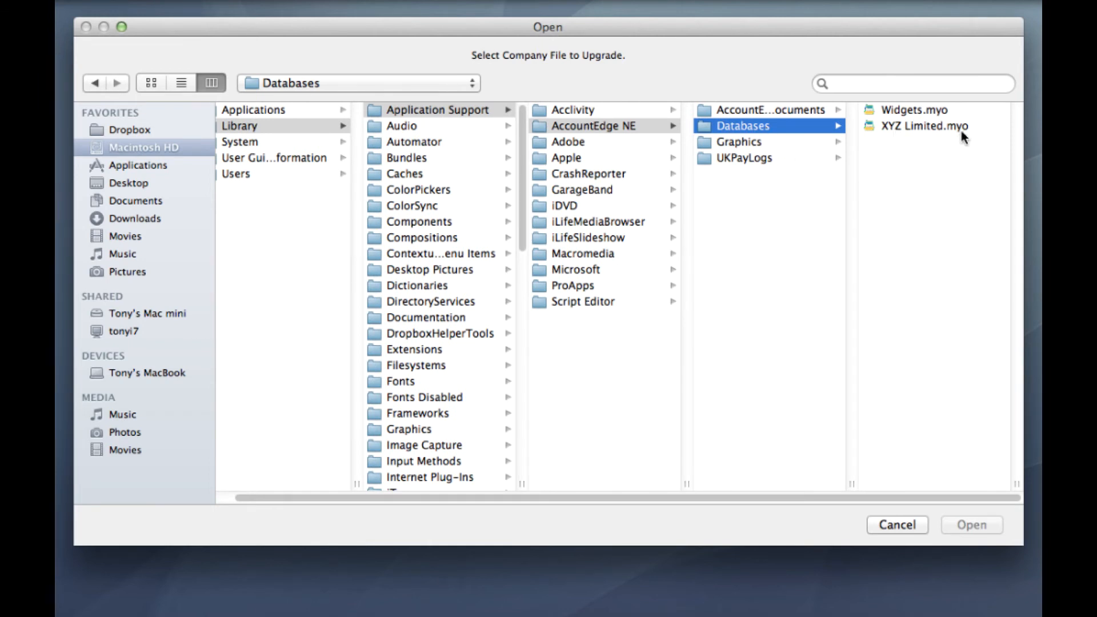
{"action": "left_click", "coordinate": [924, 127]}
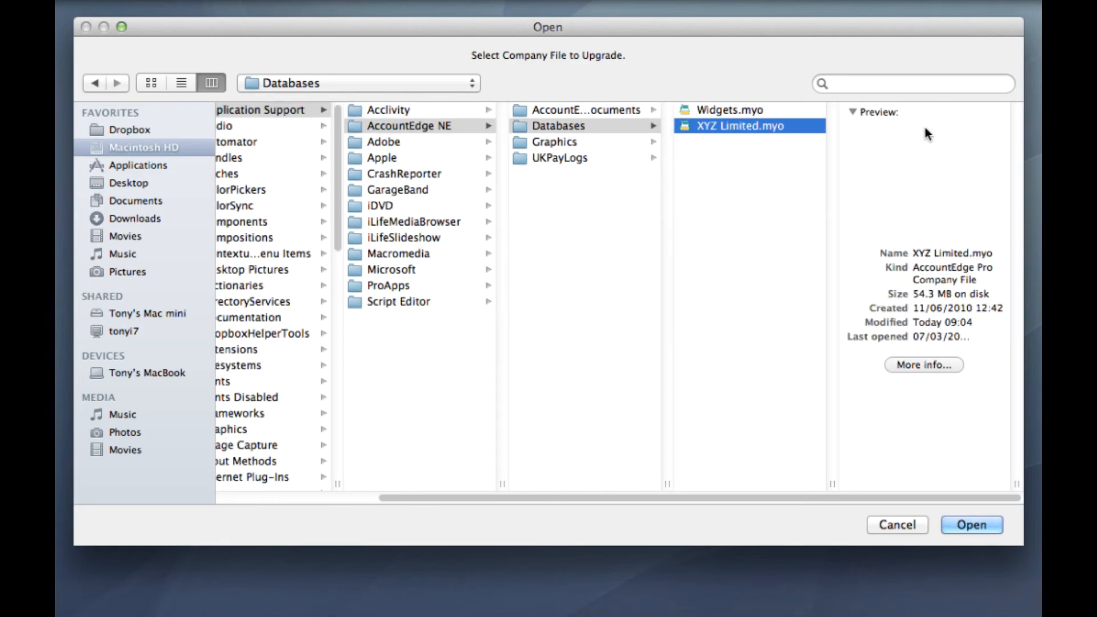
{"action": "left_click", "coordinate": [971, 525]}
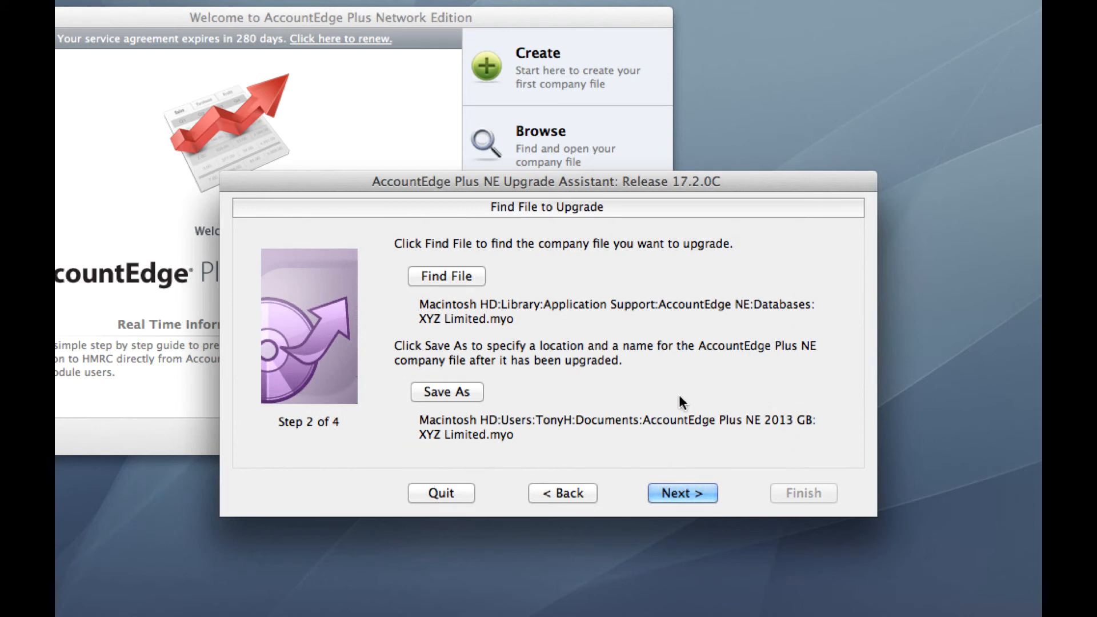
Step: Set the upgraded company file's destination to the Library/Application Support/AccountEdge NE/Databases folder on Macintosh HD, naming it XYZ Limited v13
{"action": "left_click", "coordinate": [457, 392]}
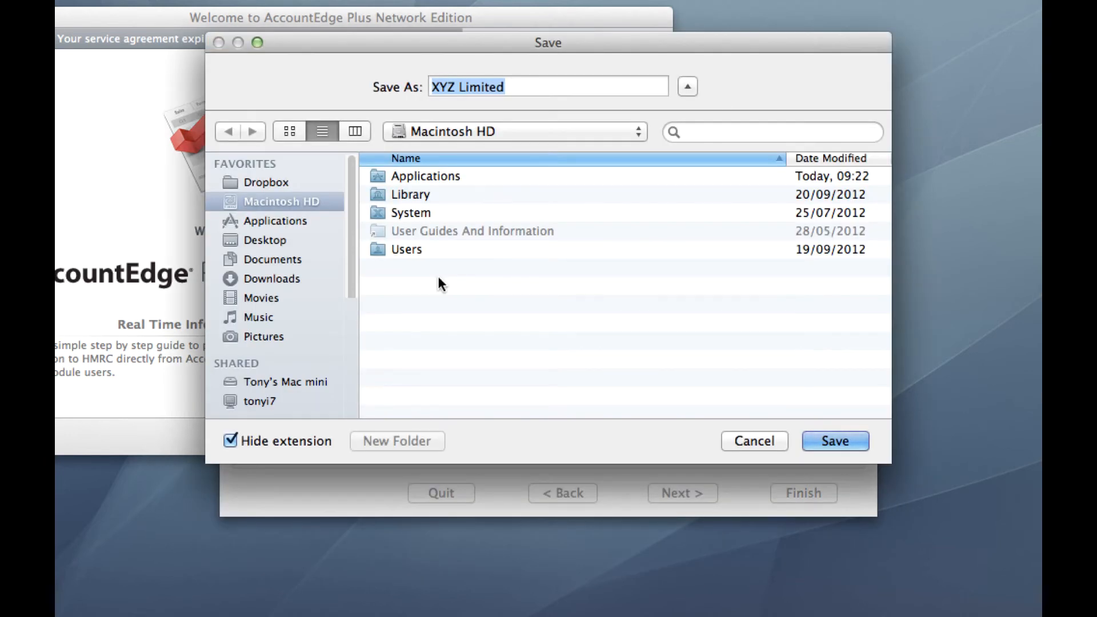
{"action": "left_click", "coordinate": [358, 130]}
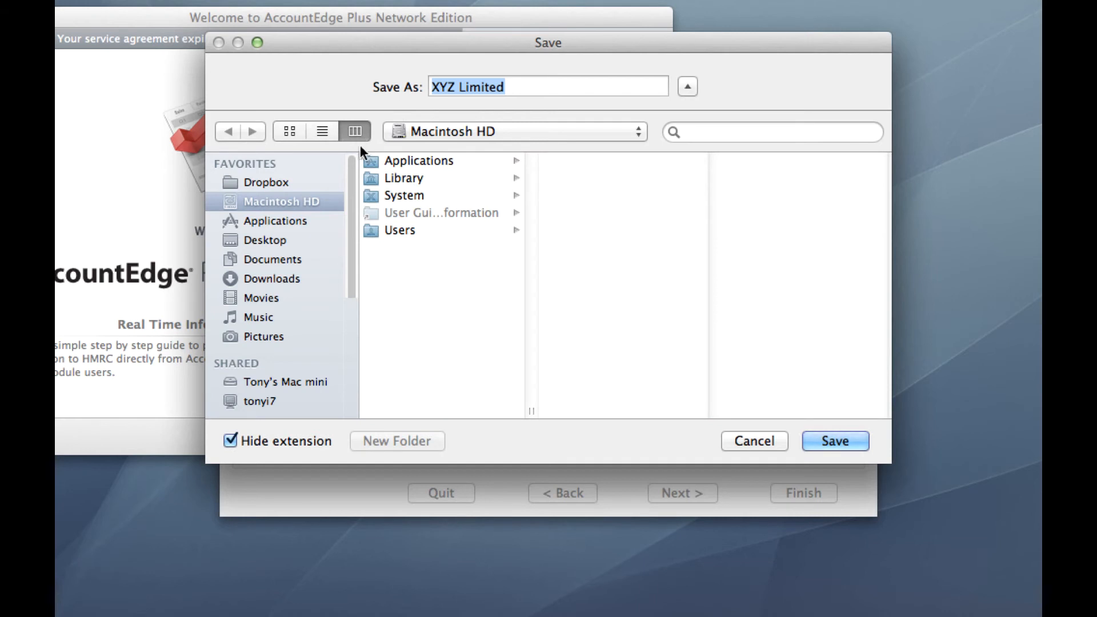
{"action": "left_click", "coordinate": [421, 177]}
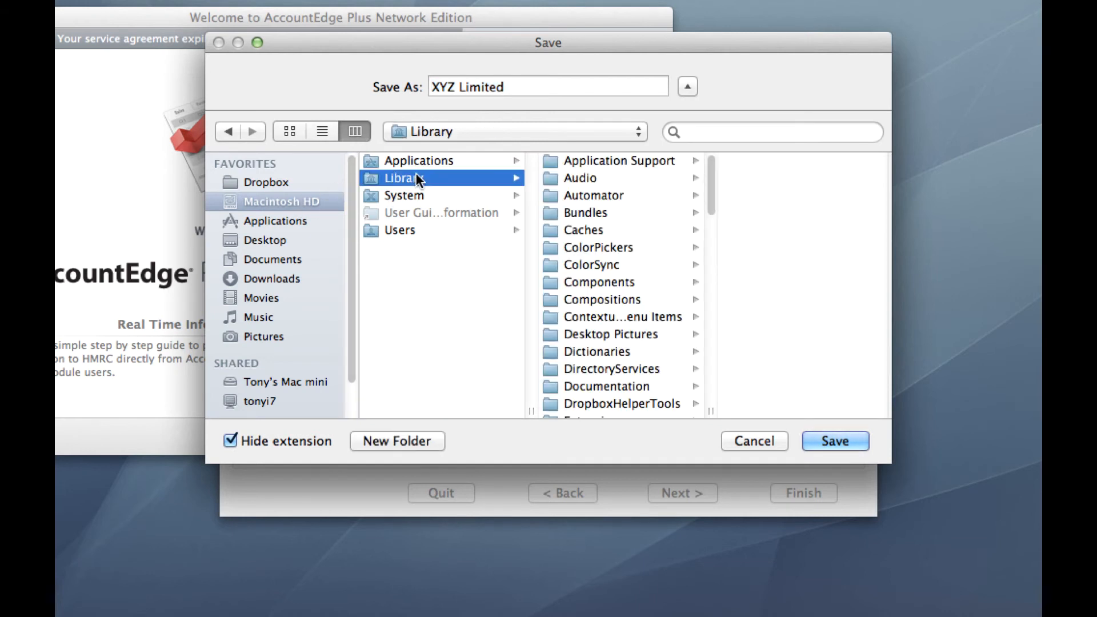
{"action": "left_click", "coordinate": [606, 160]}
{"action": "left_click", "coordinate": [763, 177]}
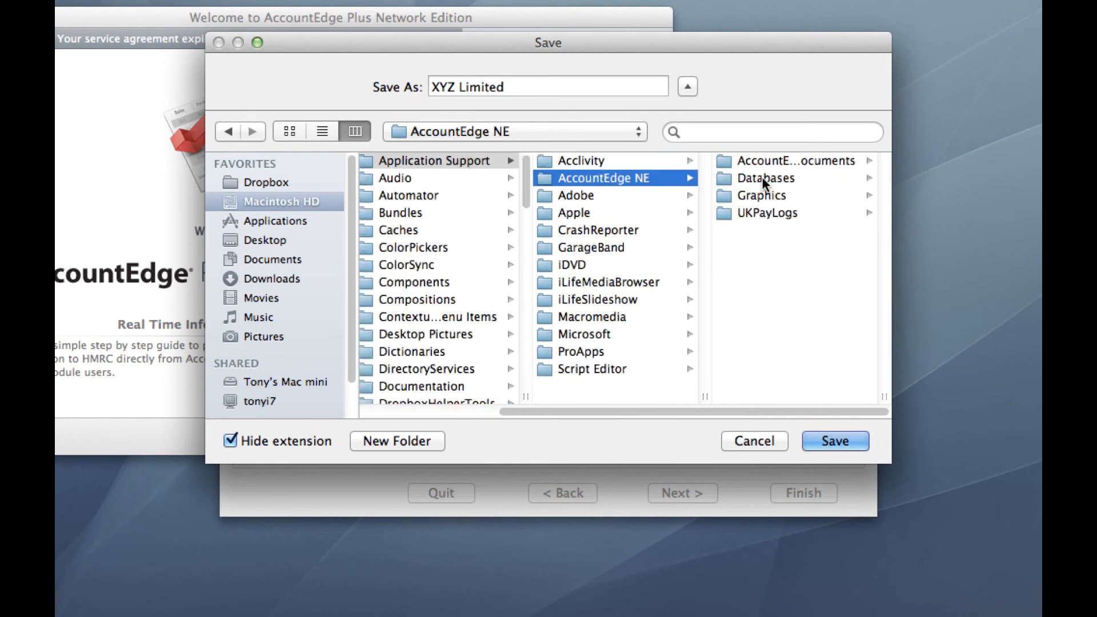
{"action": "left_click", "coordinate": [764, 176]}
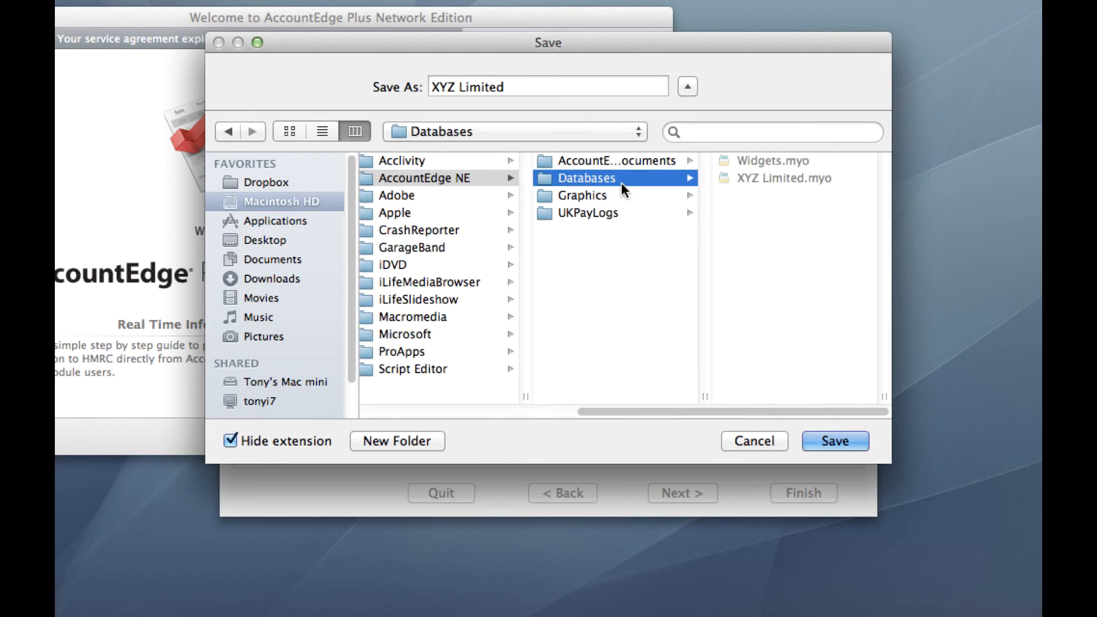
{"action": "left_click", "coordinate": [521, 88]}
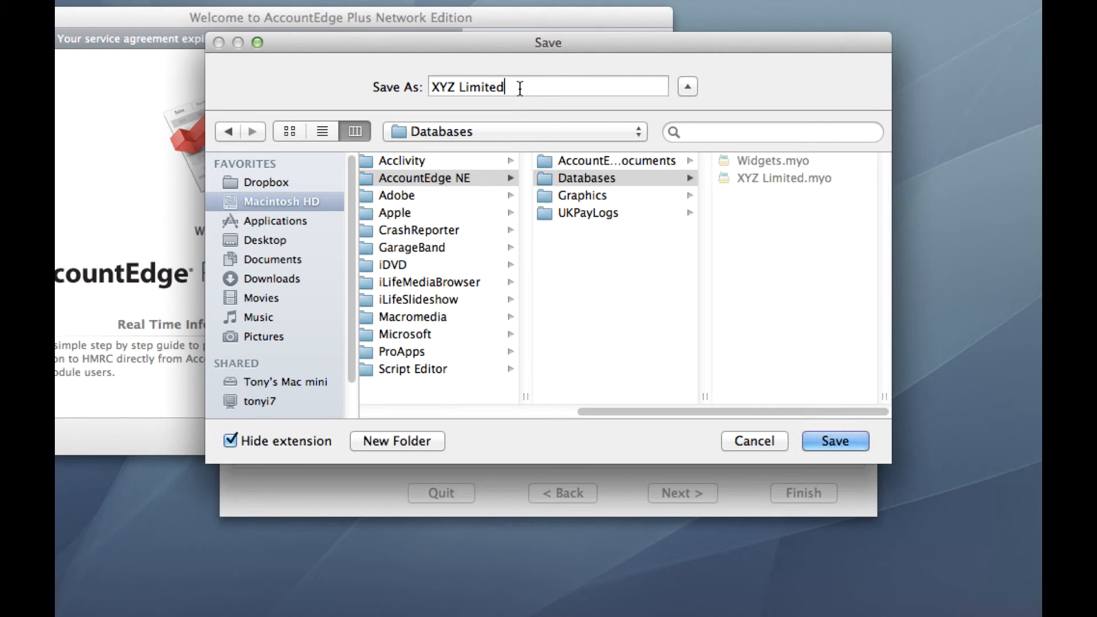
{"action": "type", "text": "v13"}
{"action": "left_click", "coordinate": [836, 444]}
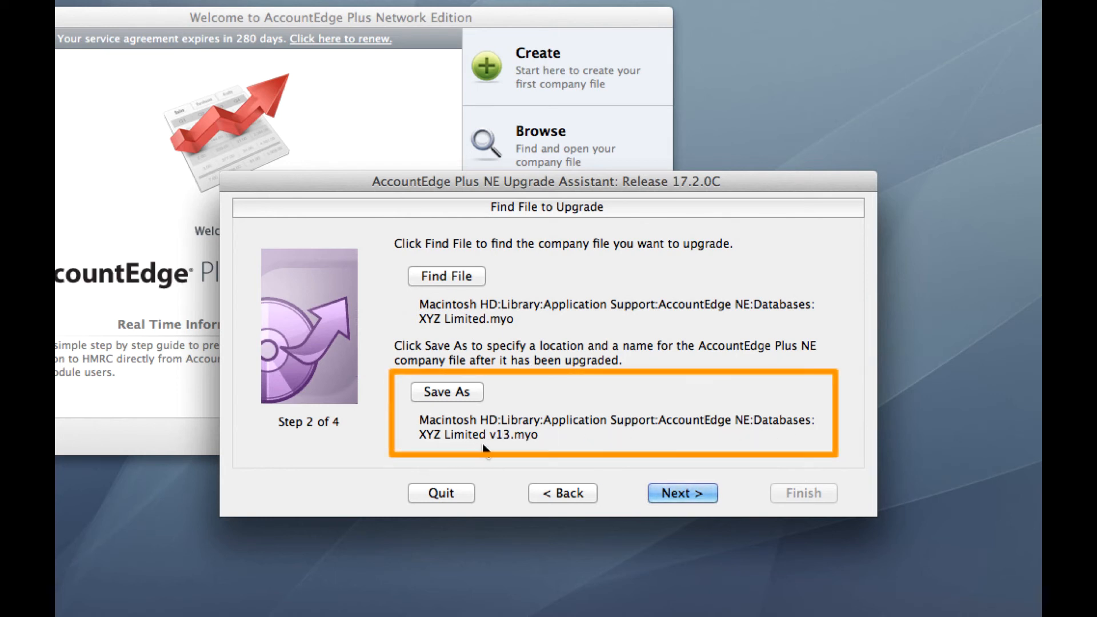
Step: Confirm the source and destination files, run the company file upgrade, and exit the Upgrade Assistant
{"action": "left_click", "coordinate": [698, 493]}
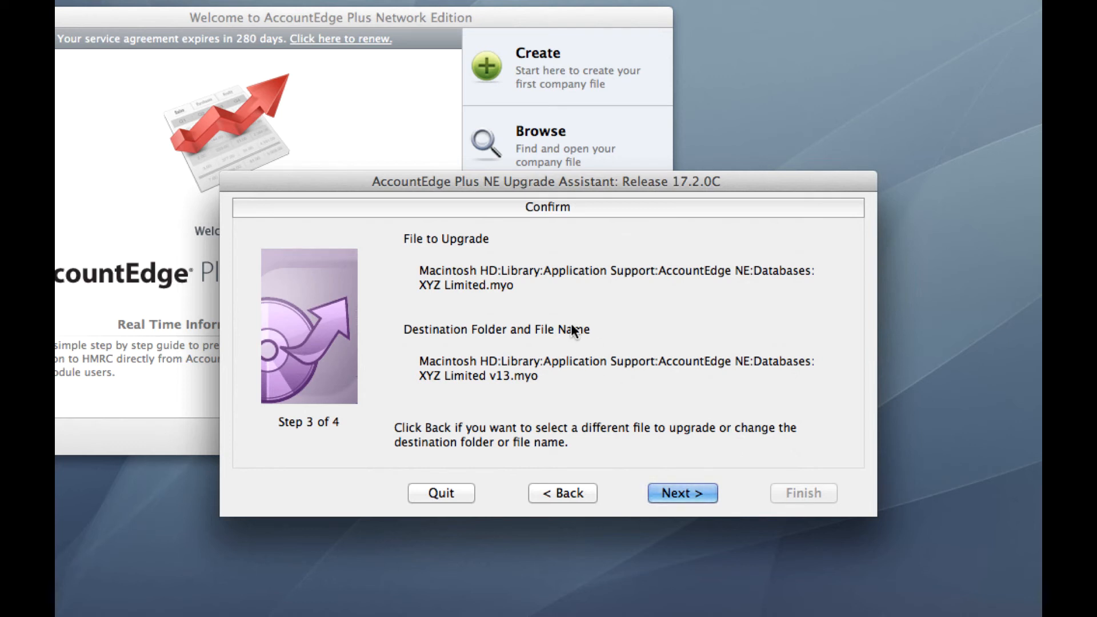
{"action": "left_click", "coordinate": [682, 493]}
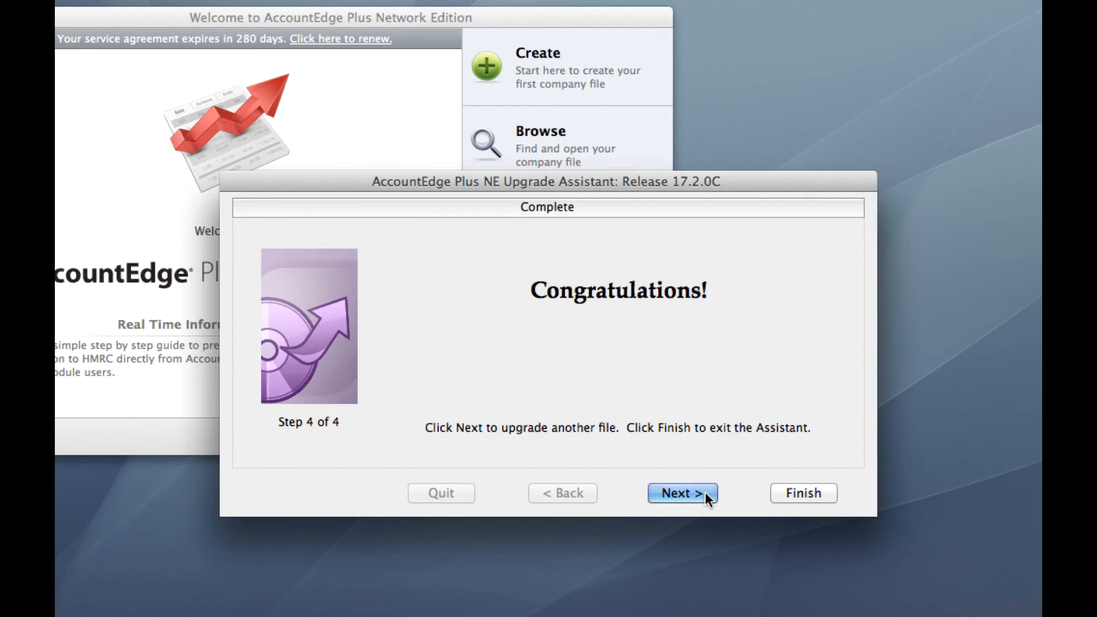
{"action": "left_click", "coordinate": [811, 495]}
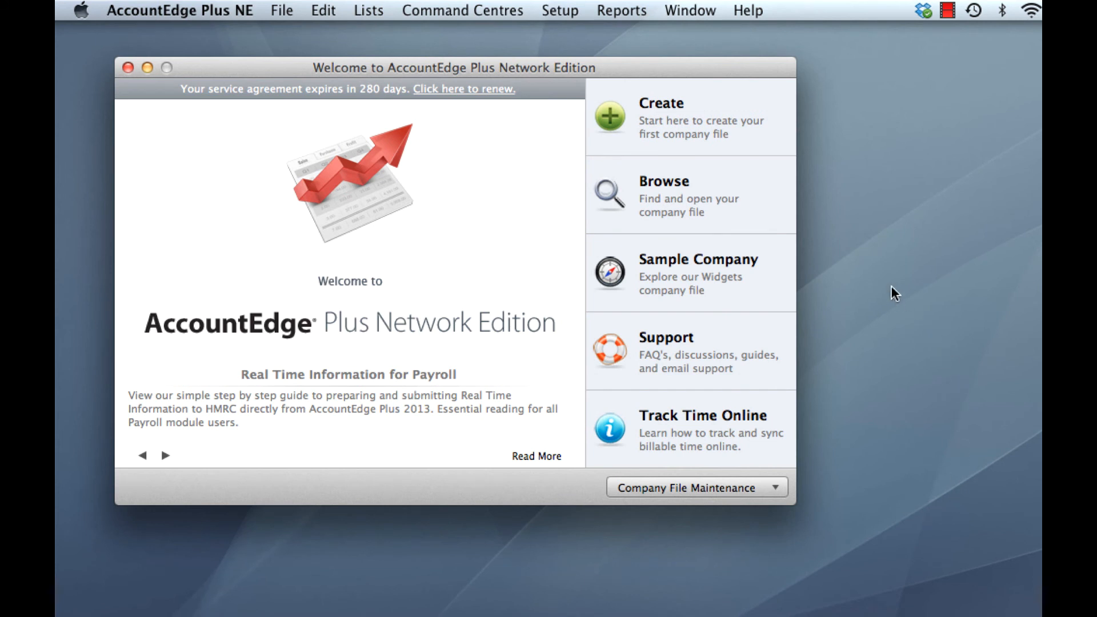
Step: Browse the MacBook host's company files over Bonjour and open XYZ Limited v13.myo
{"action": "left_click", "coordinate": [674, 197]}
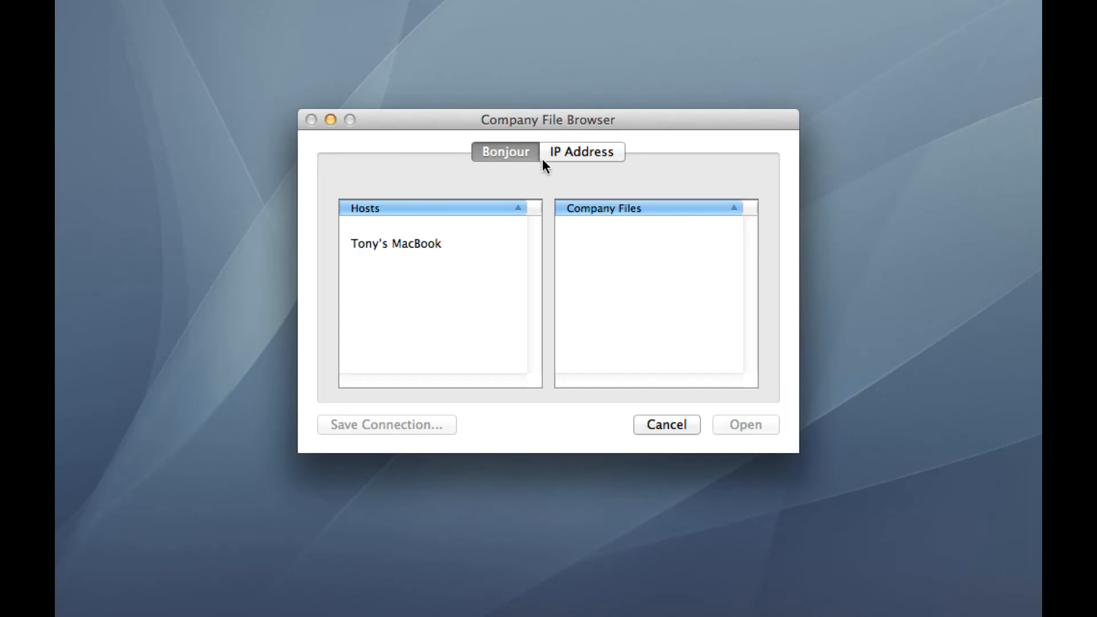
{"action": "left_click", "coordinate": [416, 247]}
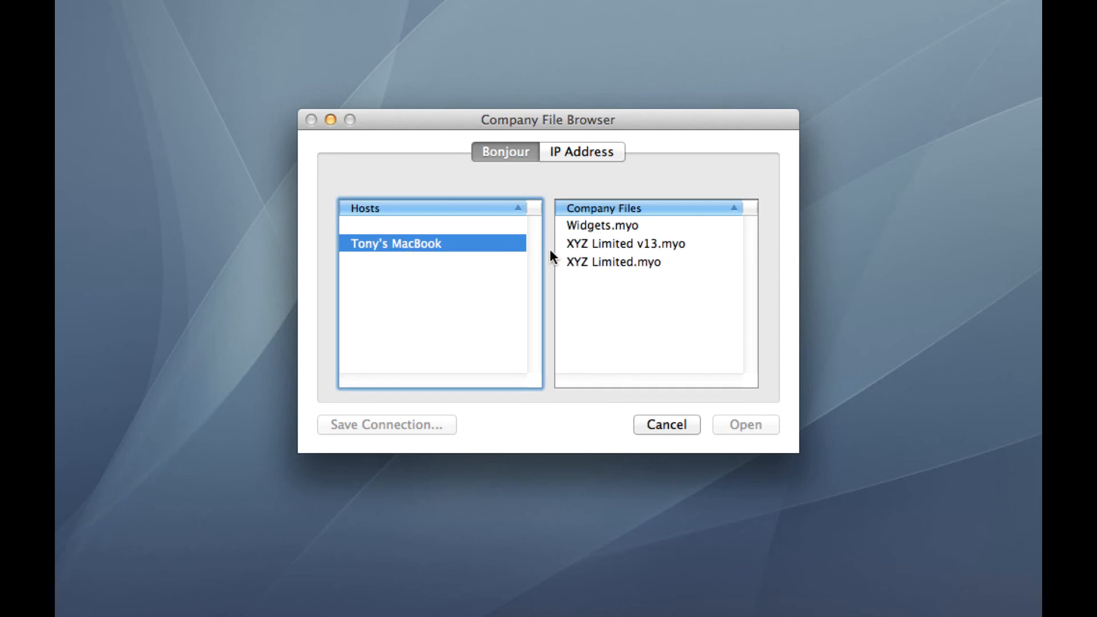
{"action": "left_click", "coordinate": [662, 245]}
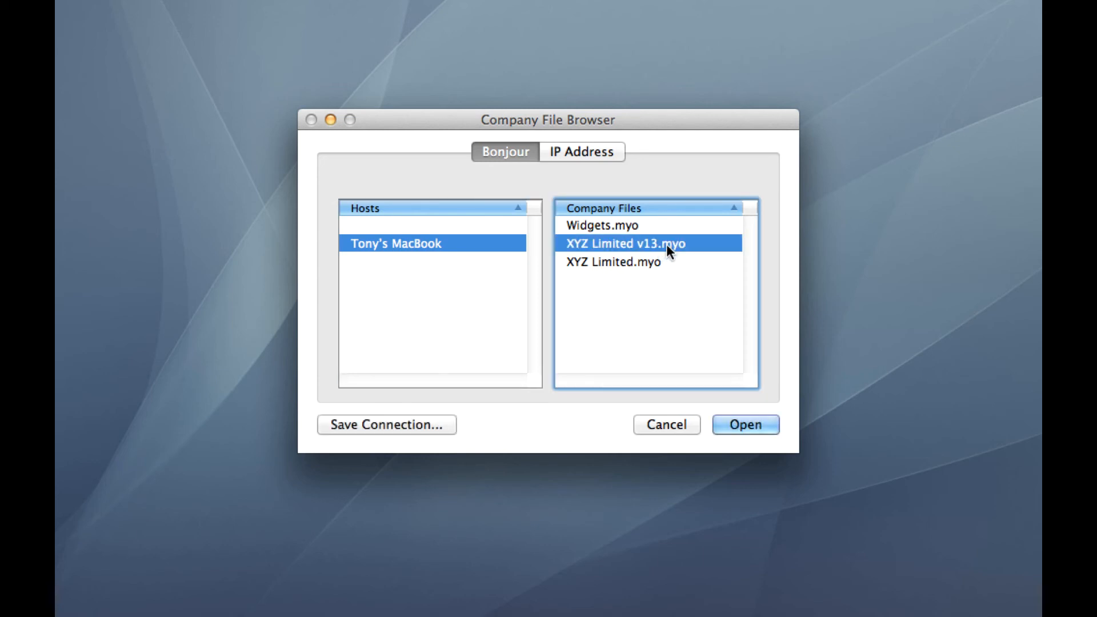
{"action": "left_click", "coordinate": [761, 427]}
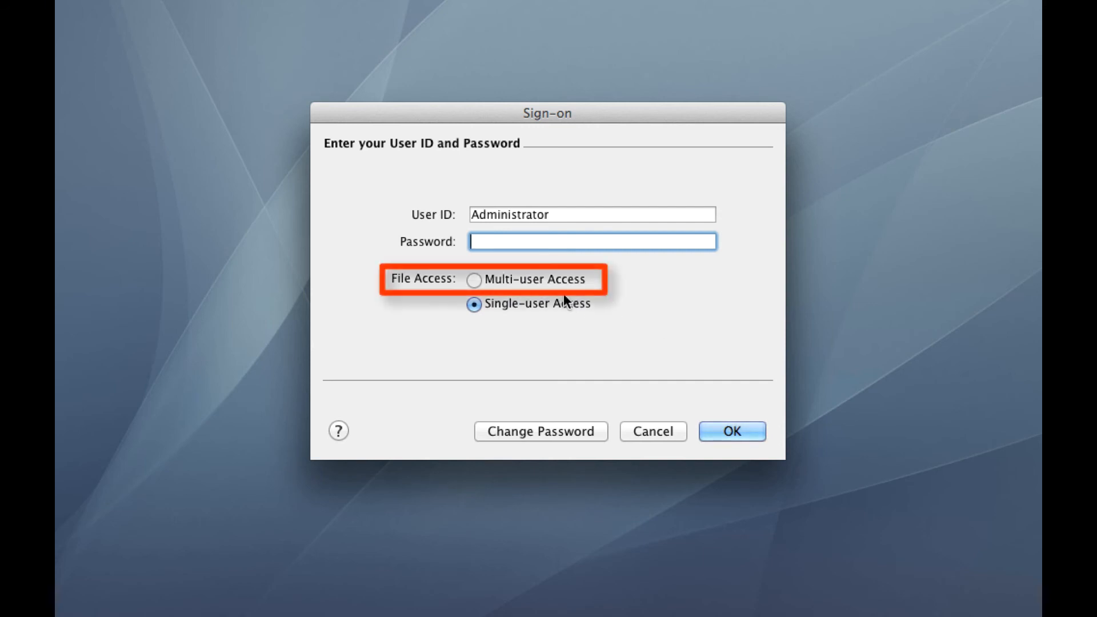
Step: Sign on to the company file as Administrator with multi-user access, and dismiss the Reminders window
{"action": "left_click", "coordinate": [538, 281]}
{"action": "left_click", "coordinate": [756, 433]}
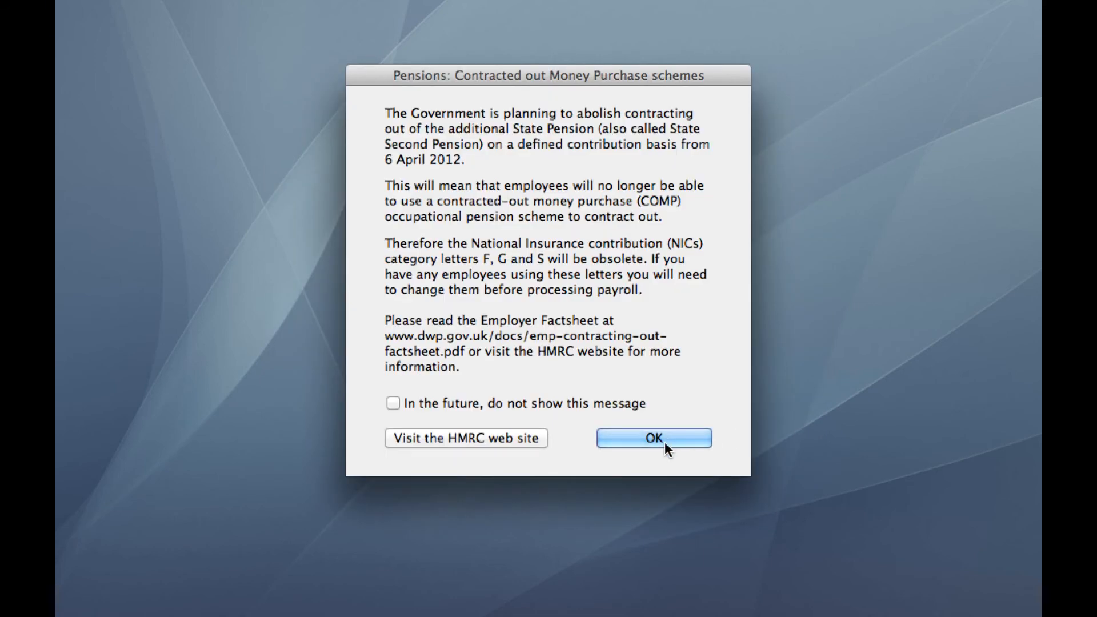
{"action": "left_click", "coordinate": [664, 441]}
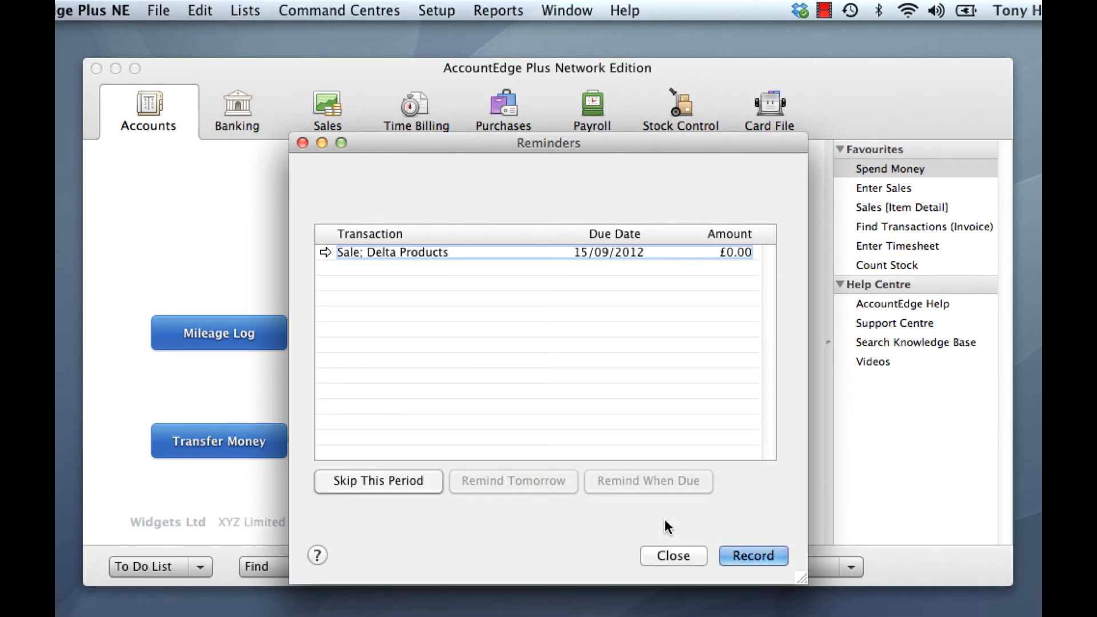
{"action": "left_click", "coordinate": [671, 554]}
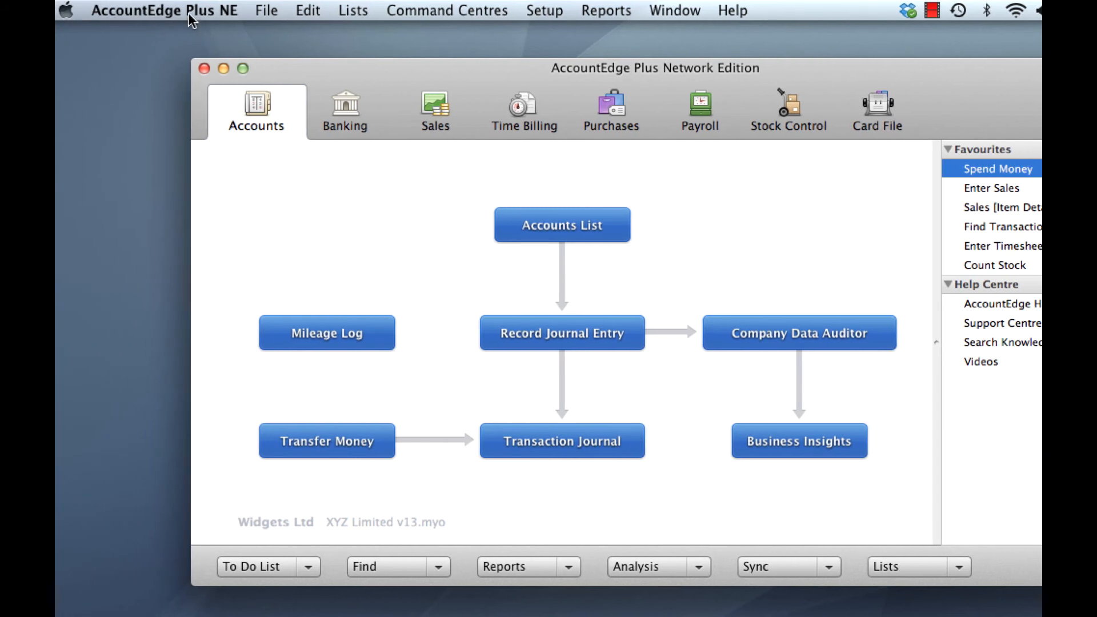
Step: Check the installed AccountEdge Plus NE version in the About window, and close it
{"action": "left_click", "coordinate": [190, 12]}
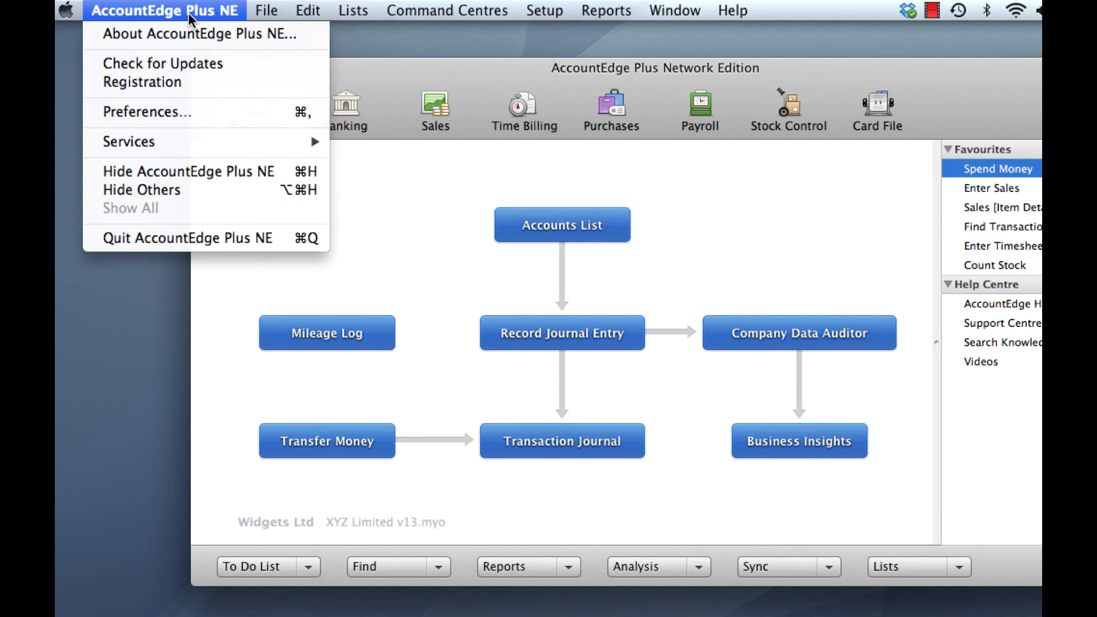
{"action": "left_click", "coordinate": [199, 33]}
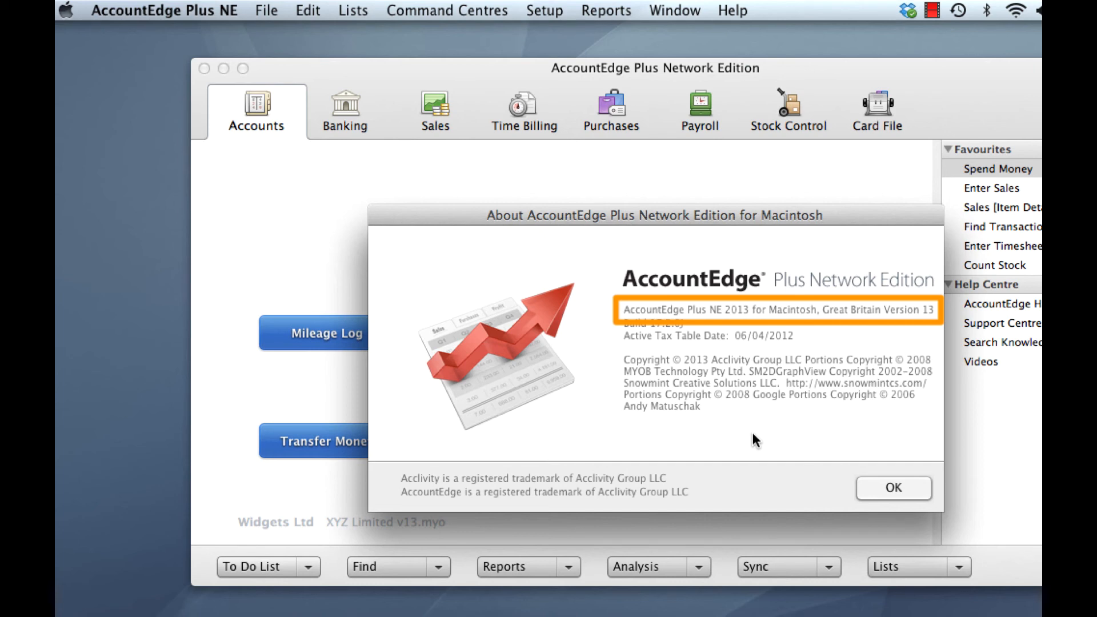
{"action": "left_click", "coordinate": [869, 488]}
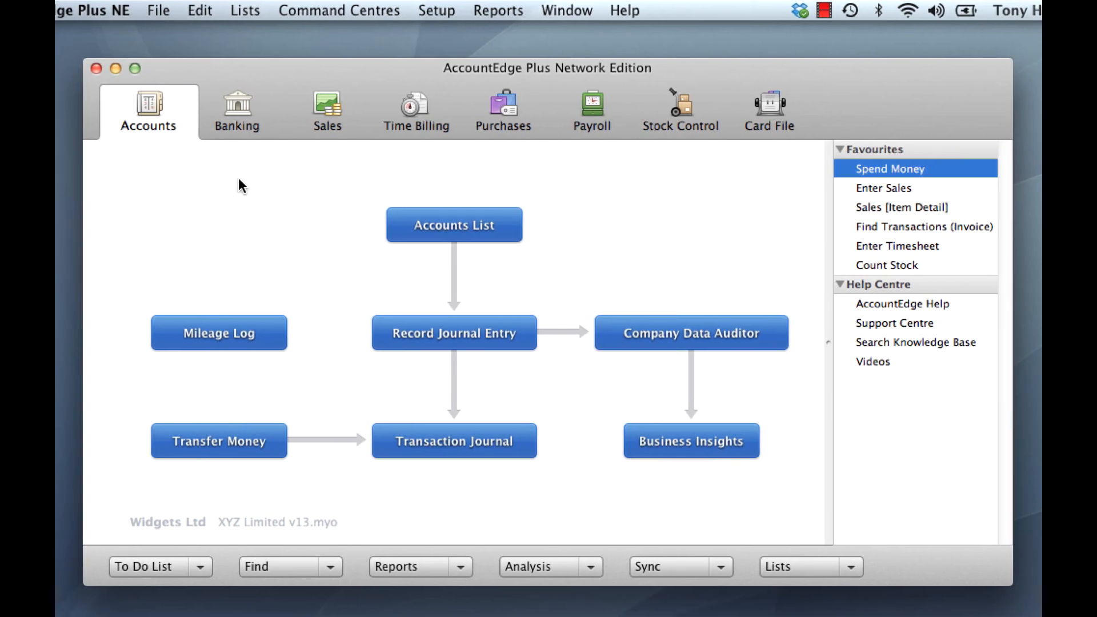
Step: Check the system preferences, including the automatic check for updates, and close the Preferences window
{"action": "left_click", "coordinate": [434, 15]}
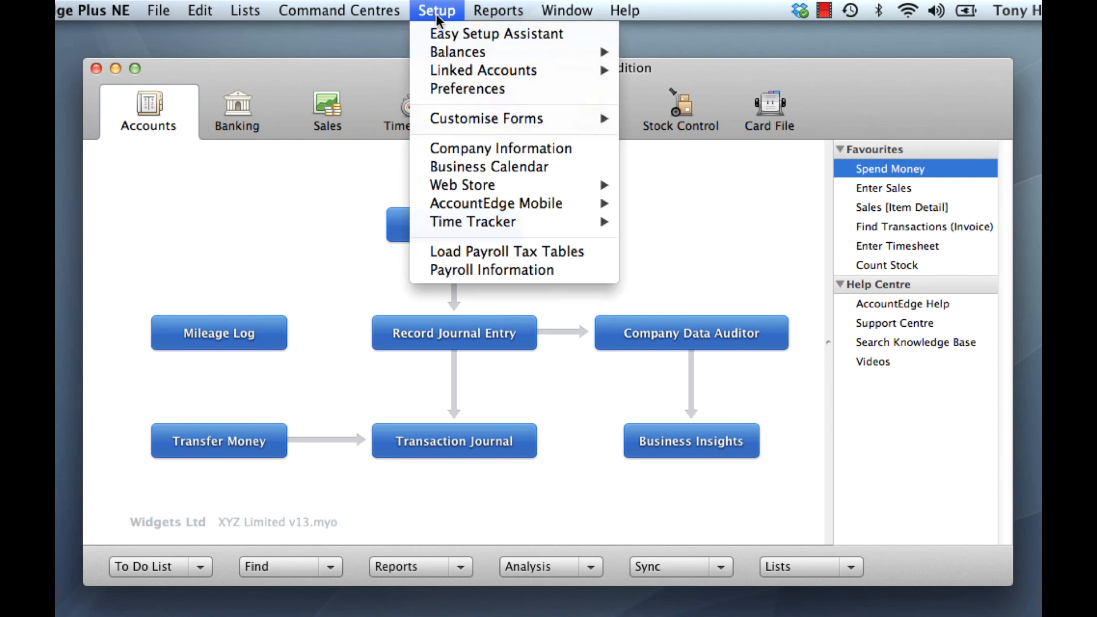
{"action": "left_click", "coordinate": [490, 90]}
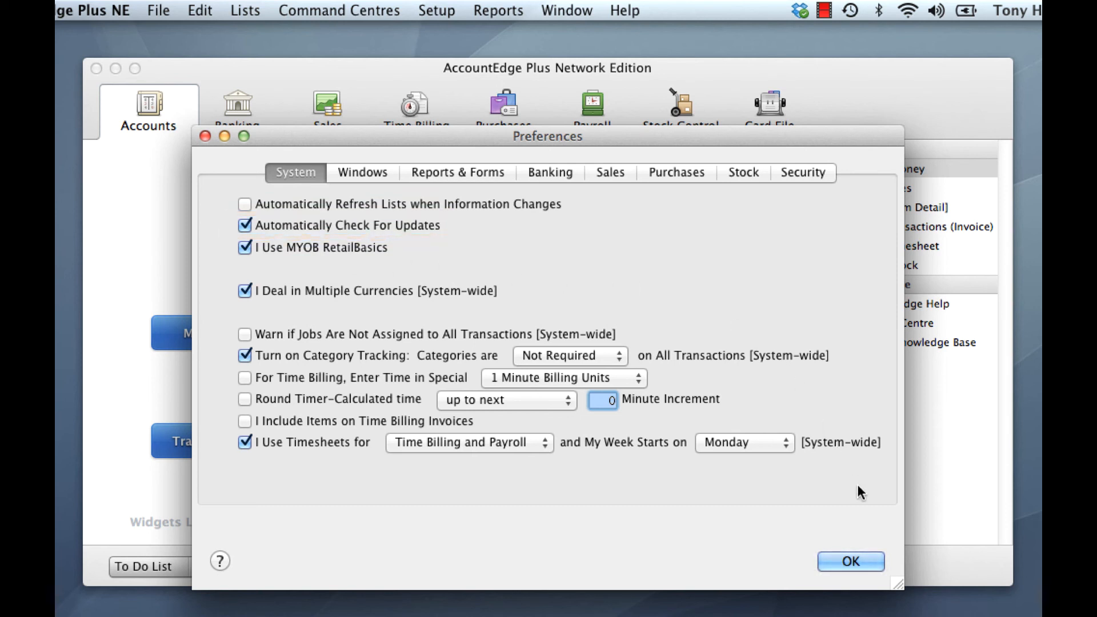
{"action": "left_click", "coordinate": [860, 561]}
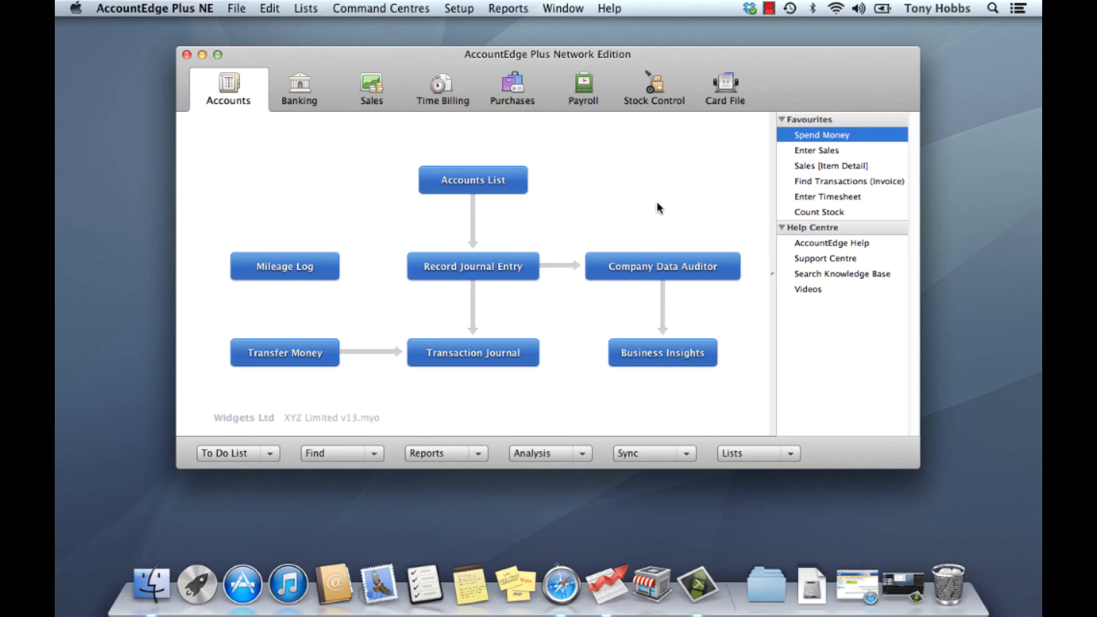
Step: Quit AccountEdge Plus NE, and in Finder open the Databases folder in Macintosh HD's Library/Application Support/AccountEdge NE
{"action": "left_click", "coordinate": [148, 12]}
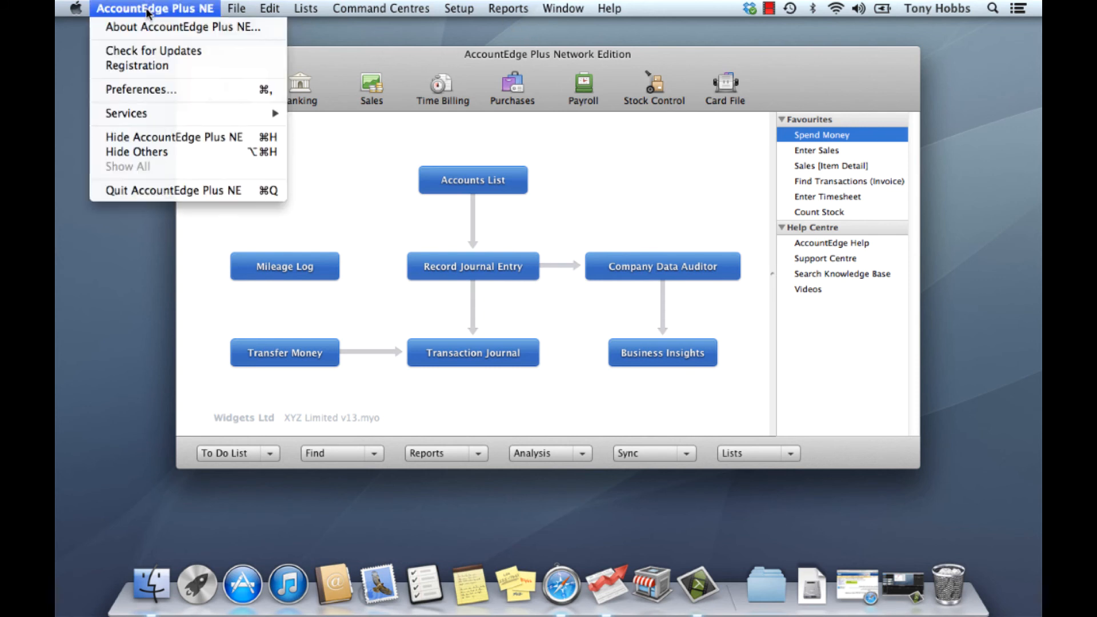
{"action": "left_click", "coordinate": [164, 191]}
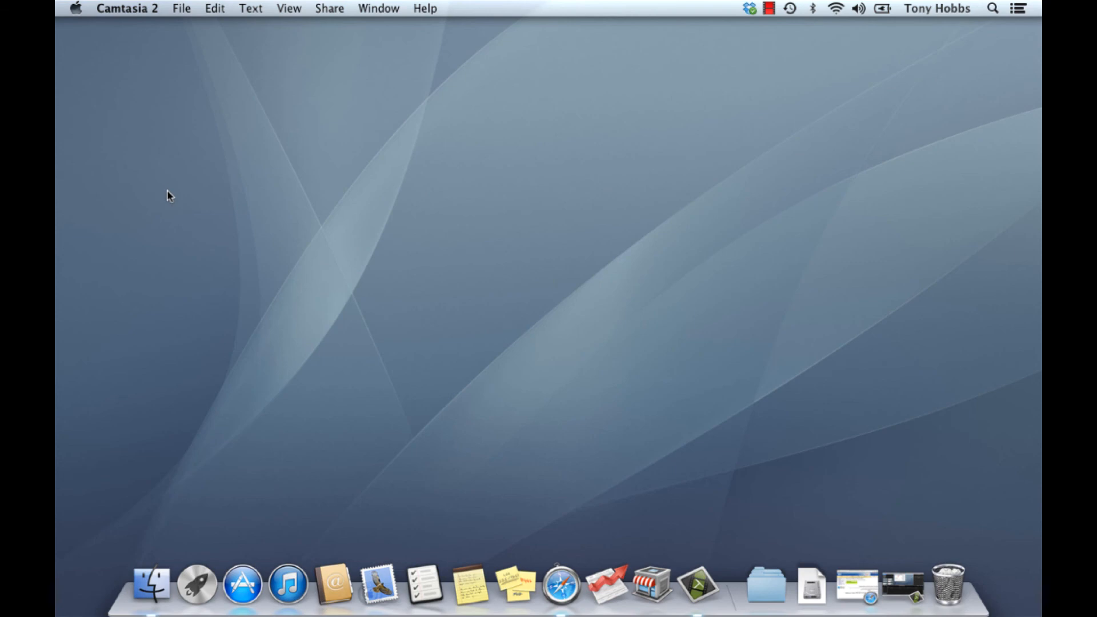
{"action": "left_click", "coordinate": [152, 584]}
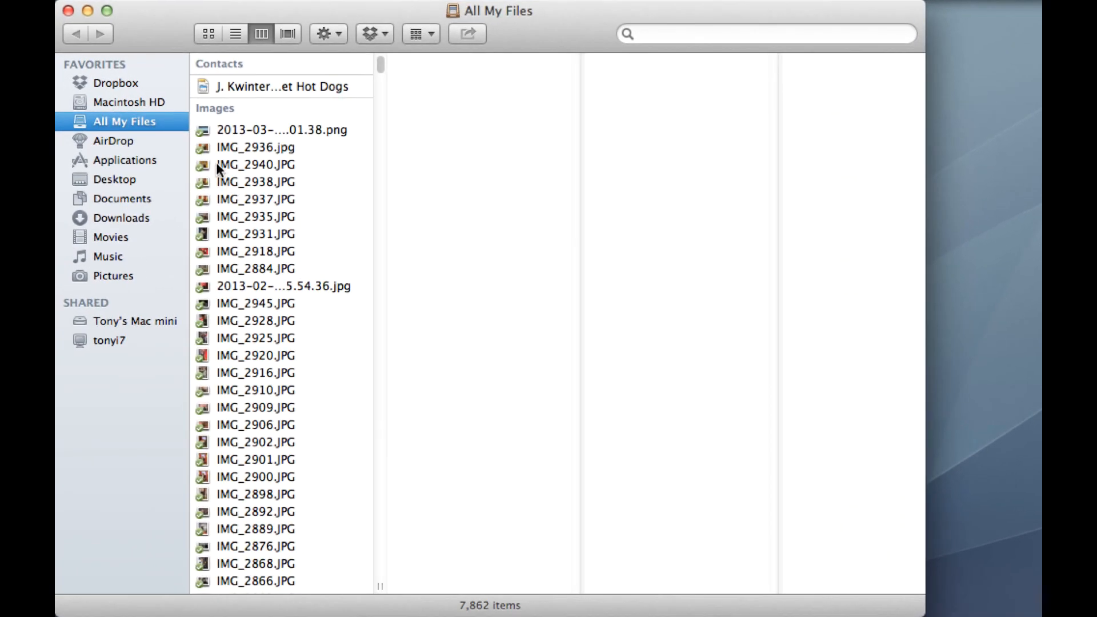
{"action": "left_click", "coordinate": [129, 102]}
{"action": "left_click", "coordinate": [237, 80]}
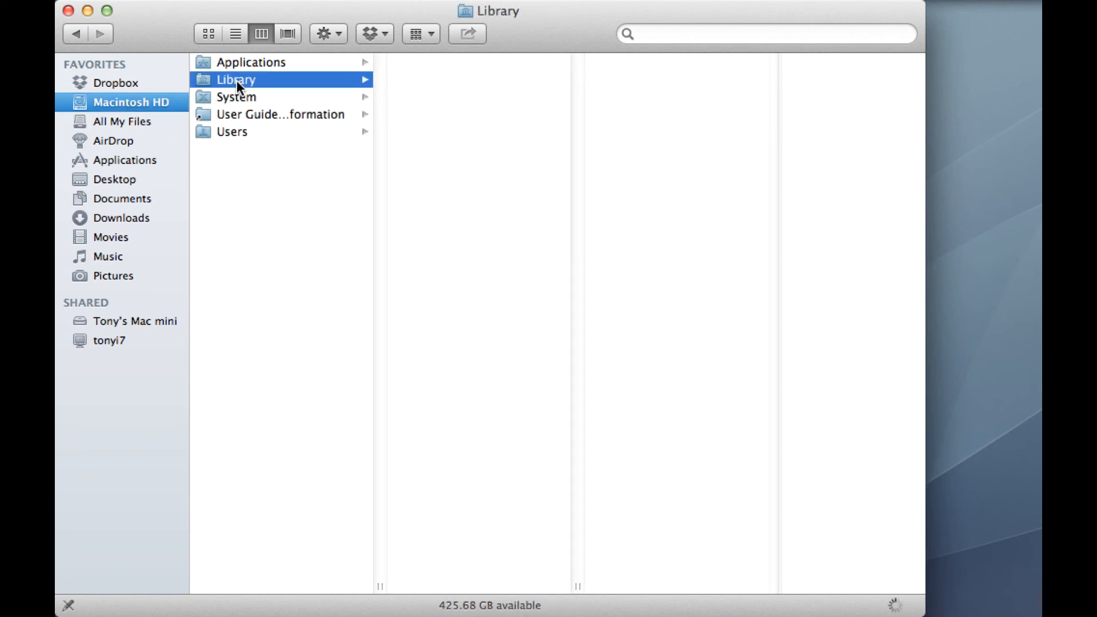
{"action": "left_click", "coordinate": [452, 59]}
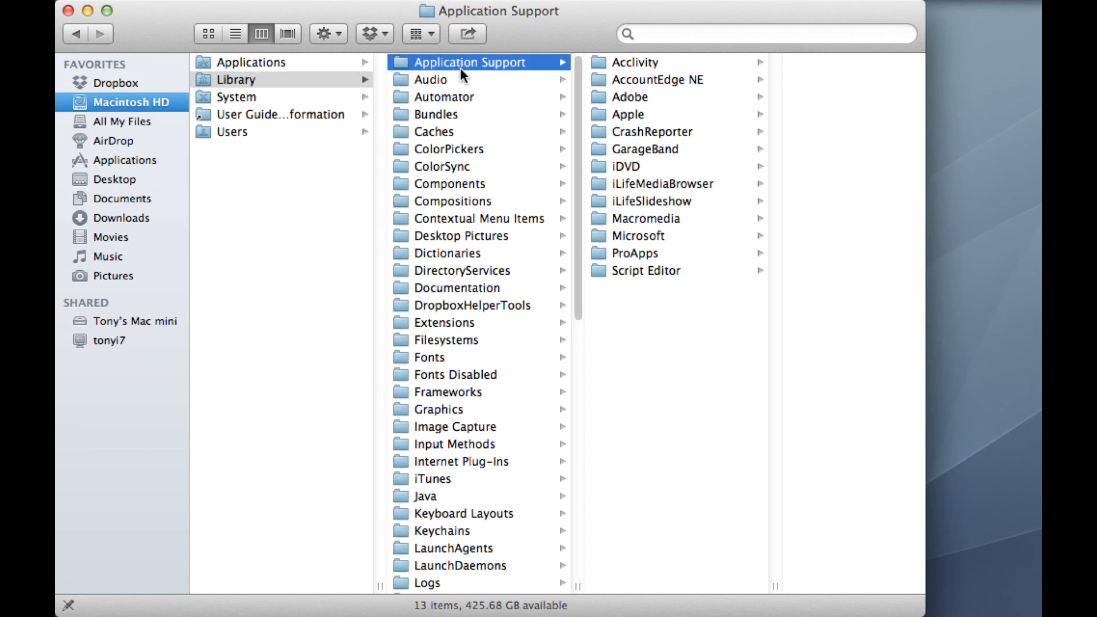
{"action": "left_click", "coordinate": [668, 80]}
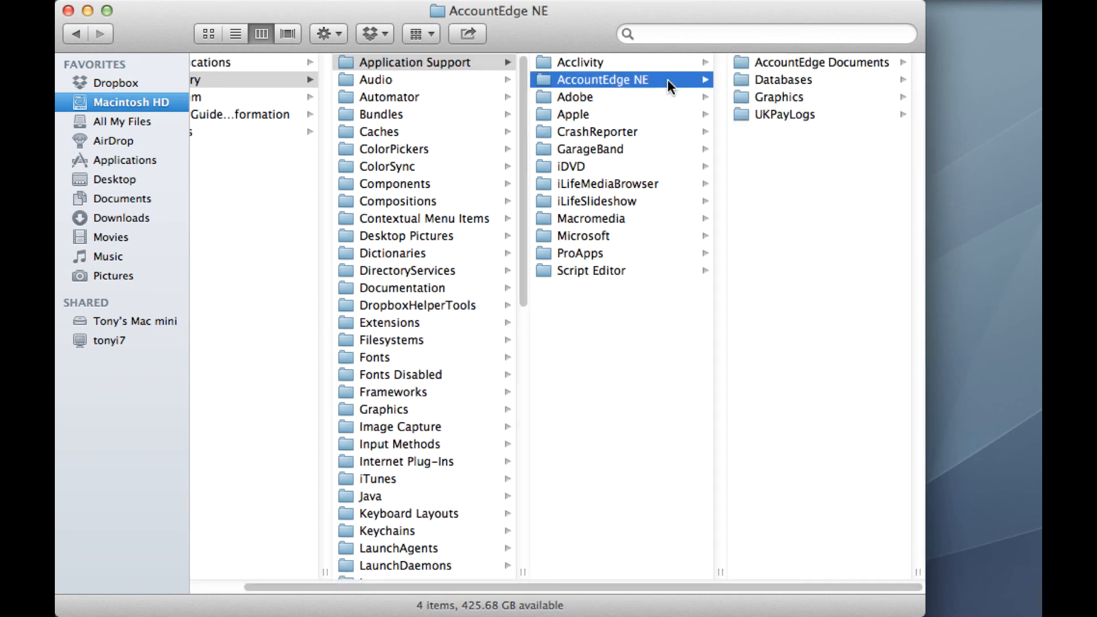
{"action": "left_click", "coordinate": [777, 81]}
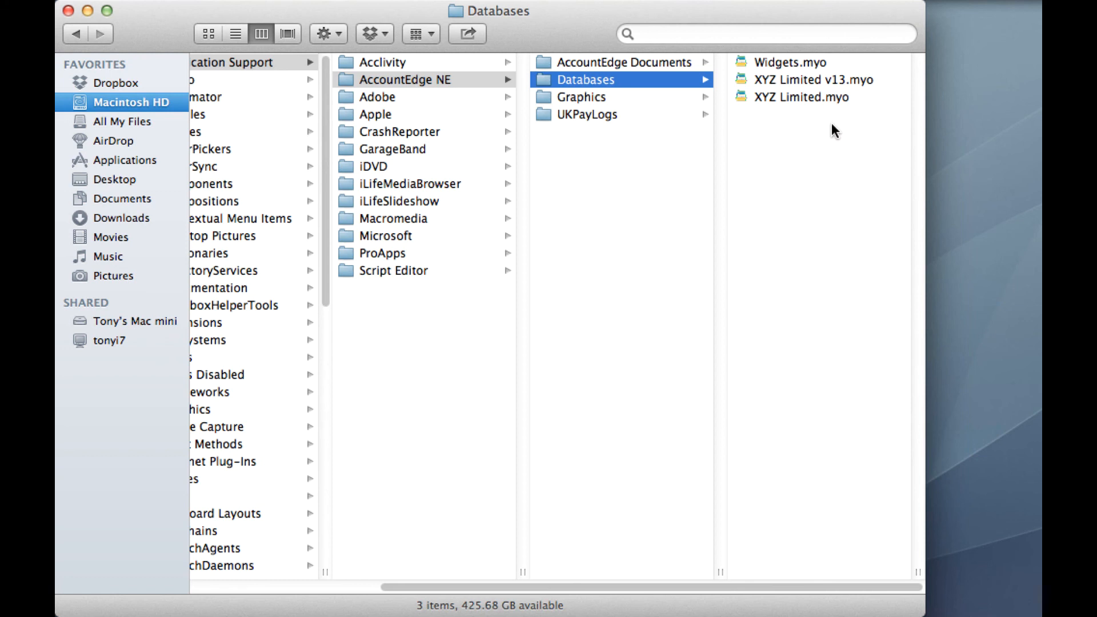
Step: Create a folder named AENE Old Data in the Databases folder and move XYZ Limited.myo into it, closing the Finder window
{"action": "right_click", "coordinate": [784, 144]}
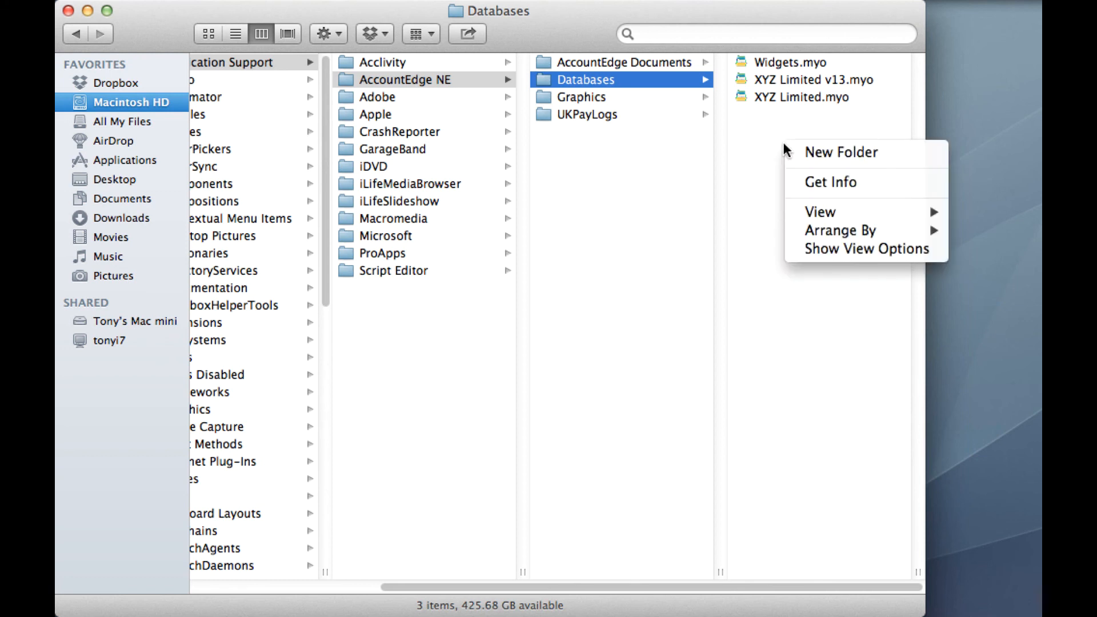
{"action": "left_click", "coordinate": [821, 154]}
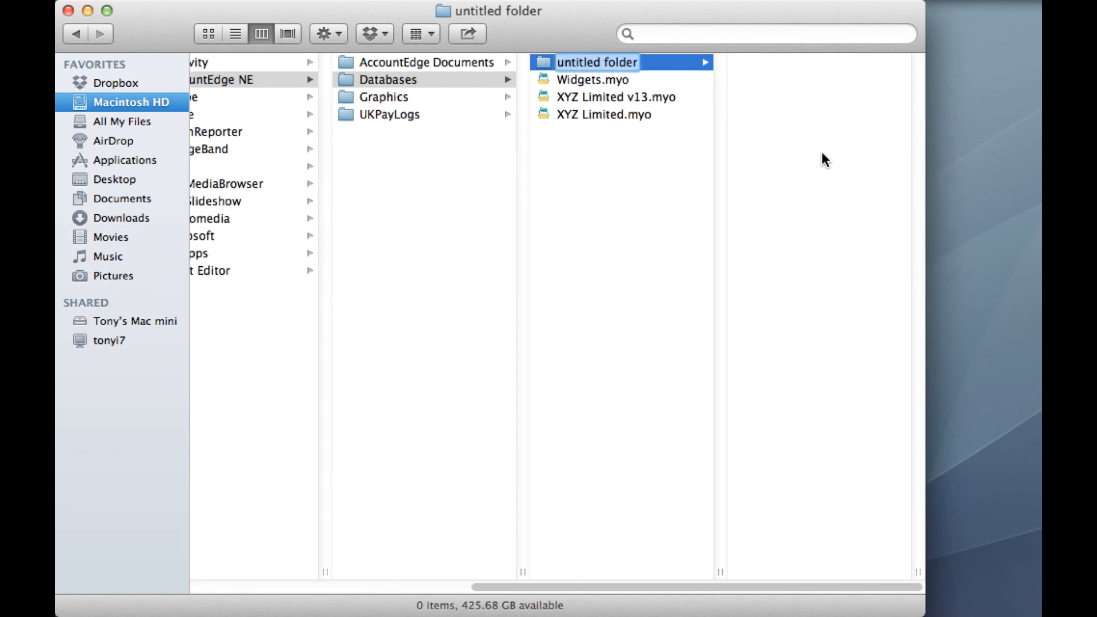
{"action": "type", "text": "AE"}
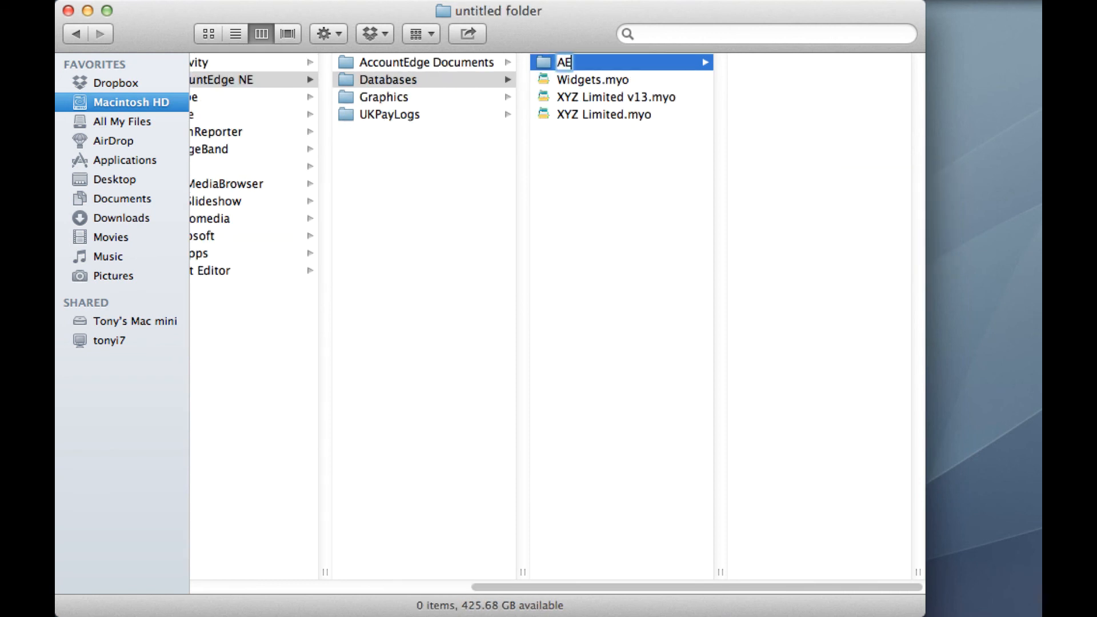
{"action": "type", "text": "NE Old D"}
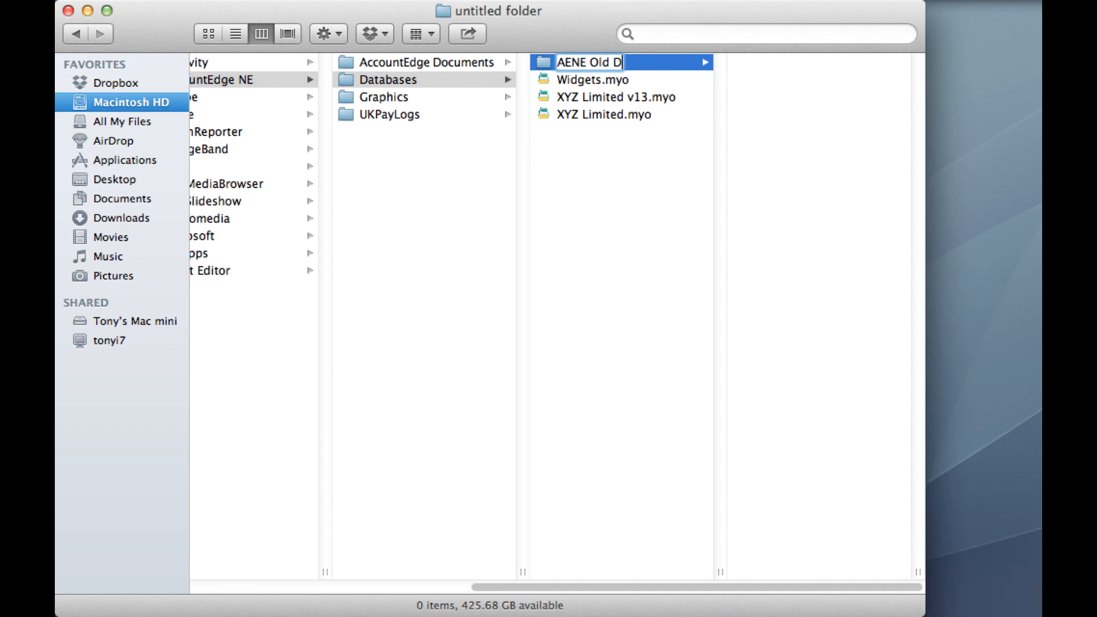
{"action": "type", "text": "ata"}
{"action": "key", "text": "Return"}
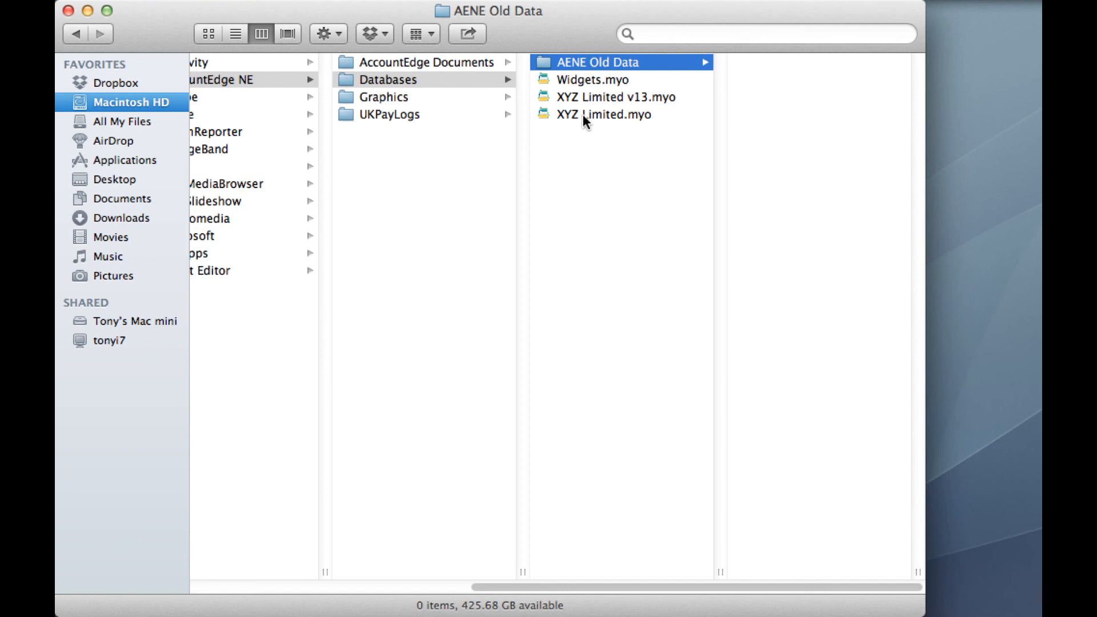
{"action": "left_click_drag", "start_coordinate": [582, 115], "coordinate": [585, 65]}
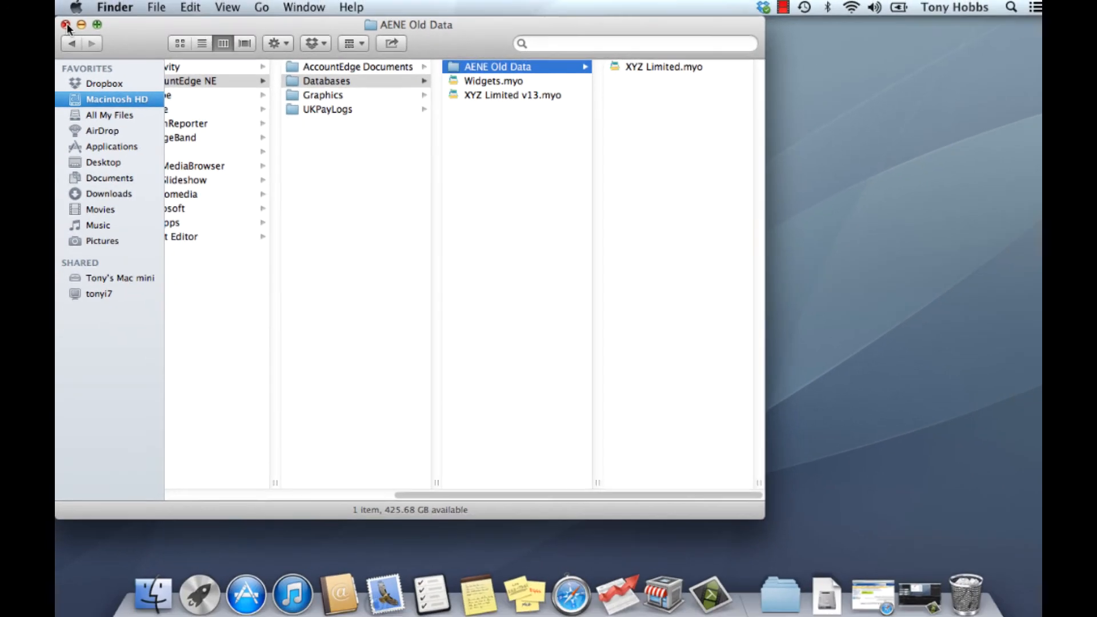
{"action": "left_click", "coordinate": [68, 10]}
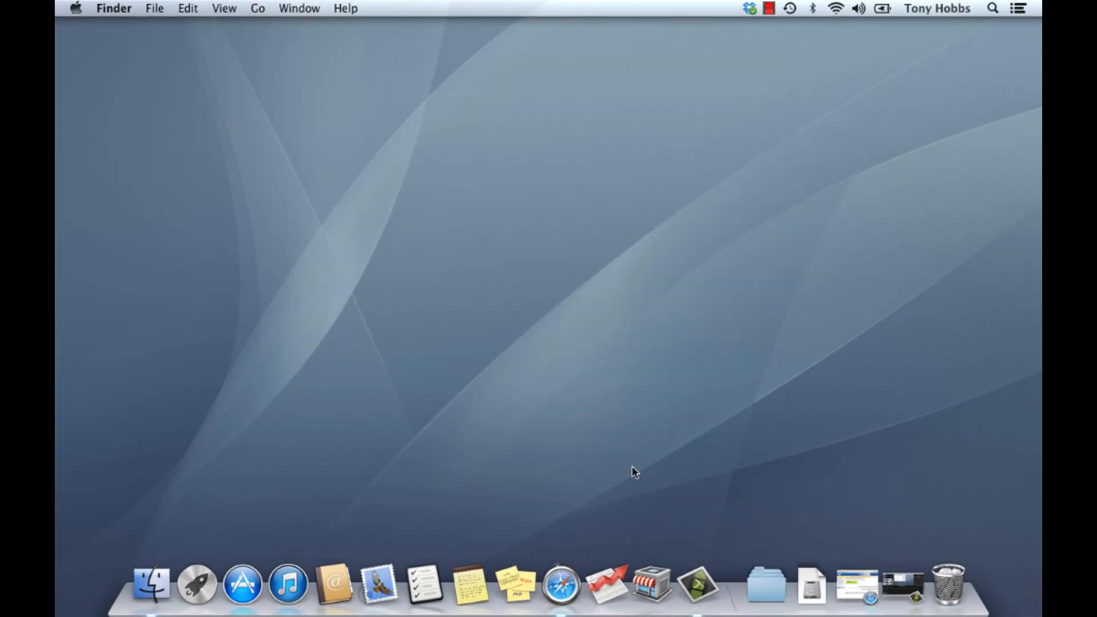
Step: Switch to AccountEdge Plus NE by launching it again, and reposition its Welcome window on the desktop
{"action": "left_click", "coordinate": [607, 583]}
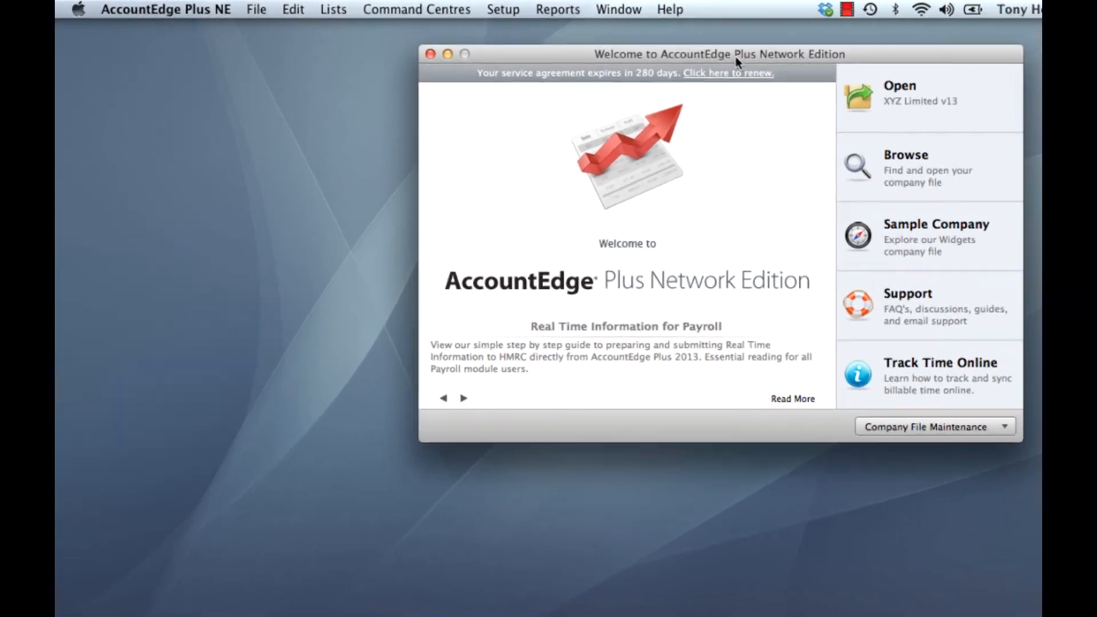
{"action": "left_click_drag", "start_coordinate": [665, 48], "coordinate": [376, 44]}
{"action": "left_click_drag", "start_coordinate": [456, 55], "coordinate": [458, 55]}
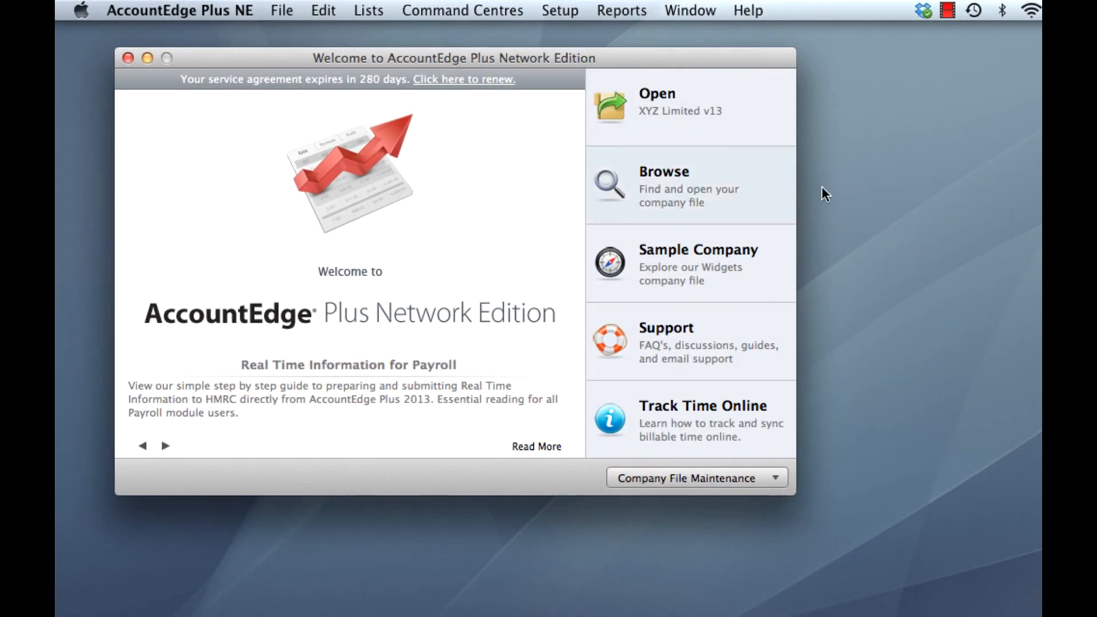
Step: Browse the MacBook host over Bonjour, open XYZ Limited v13.myo, and sign on as Administrator with multi-user access
{"action": "left_click", "coordinate": [669, 171]}
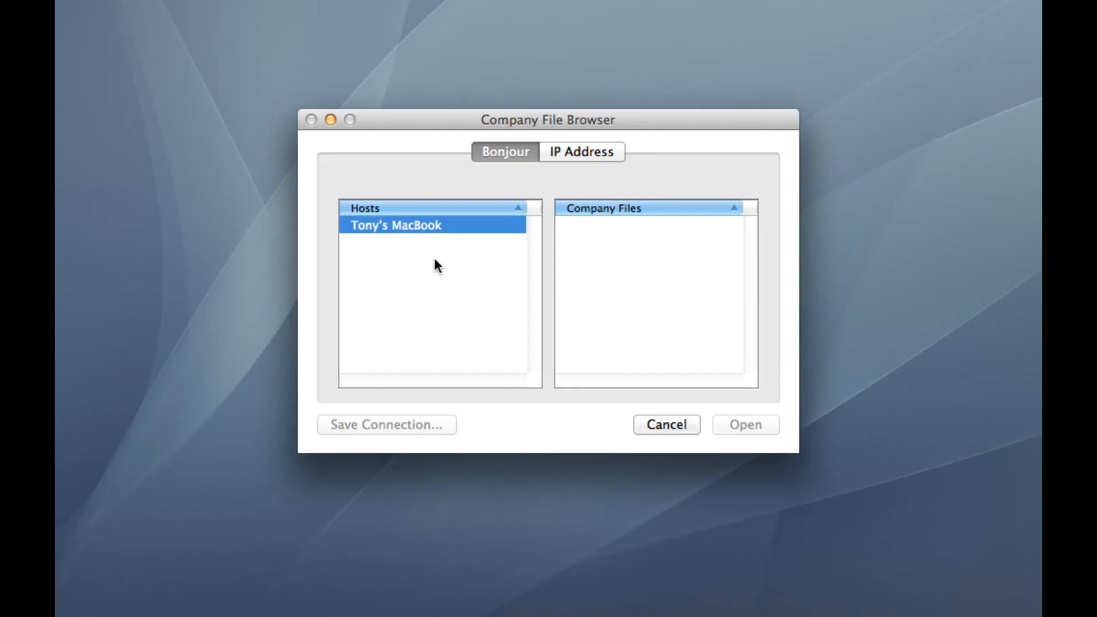
{"action": "left_click", "coordinate": [406, 227]}
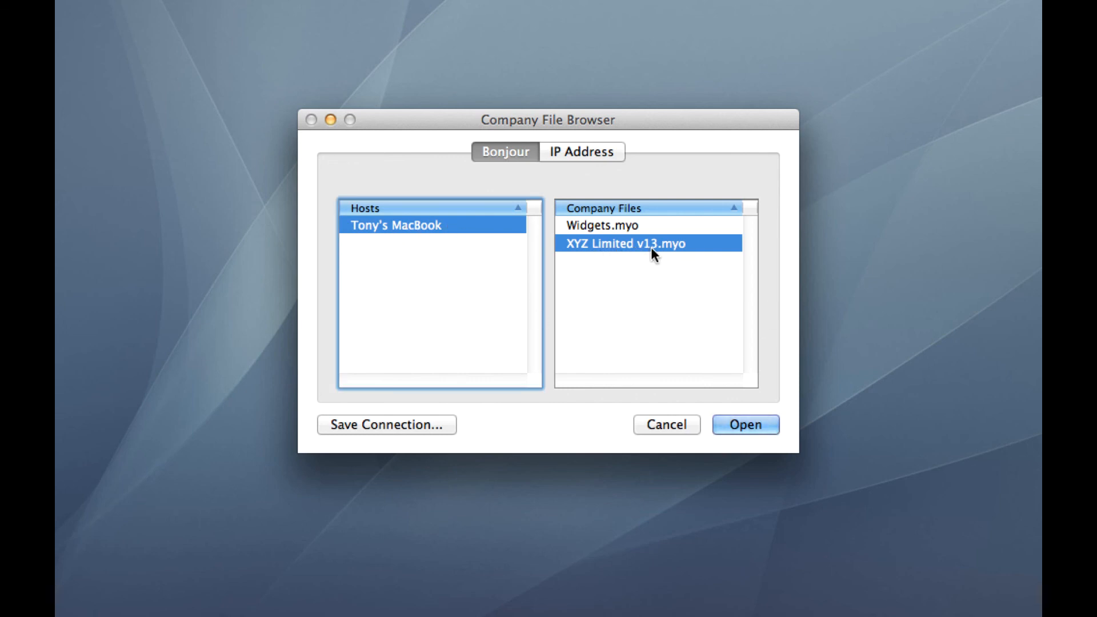
{"action": "left_click", "coordinate": [756, 430]}
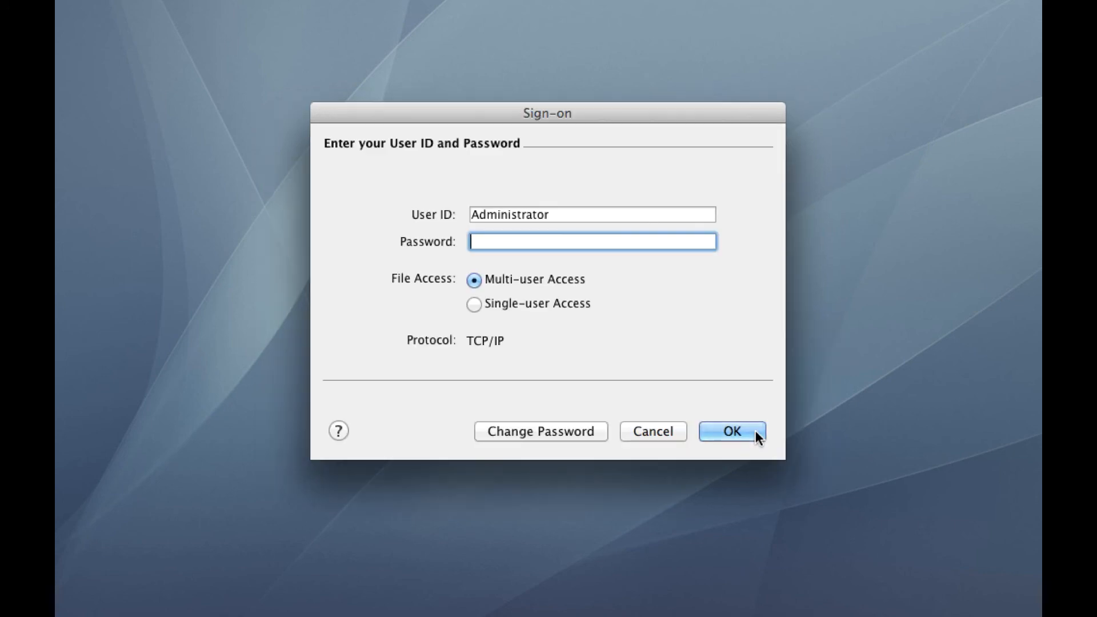
{"action": "left_click", "coordinate": [755, 436]}
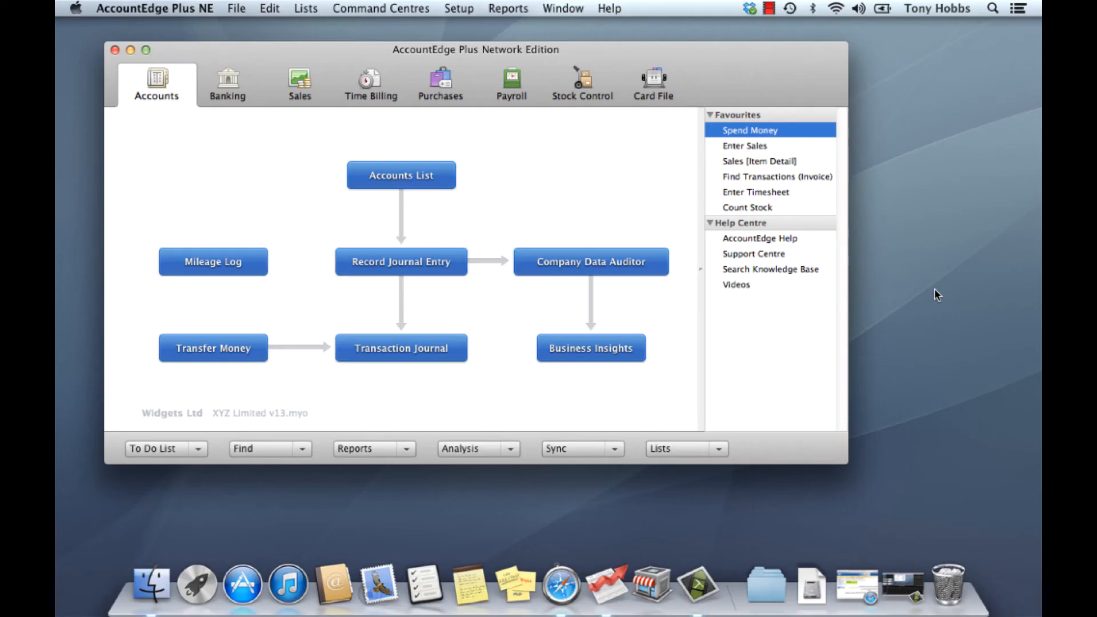